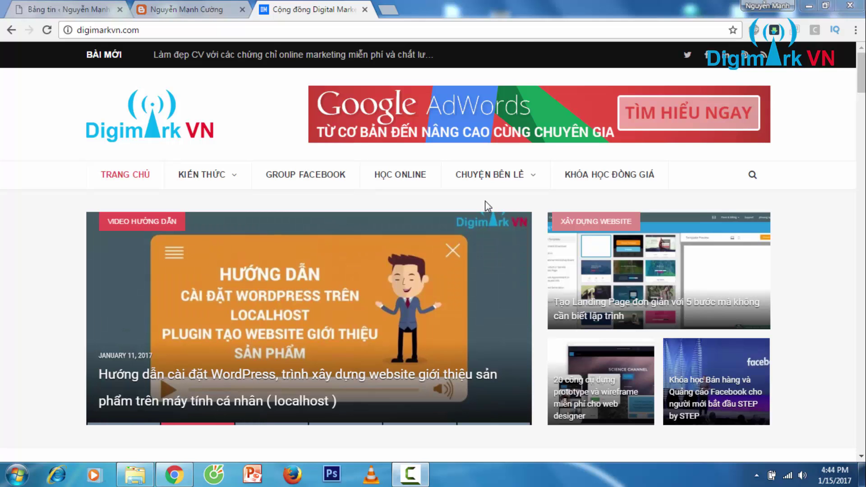
Step: Switch from the DigiMark VN homepage to the Simple Article blog at manhcuong.org
left_click(208, 5)
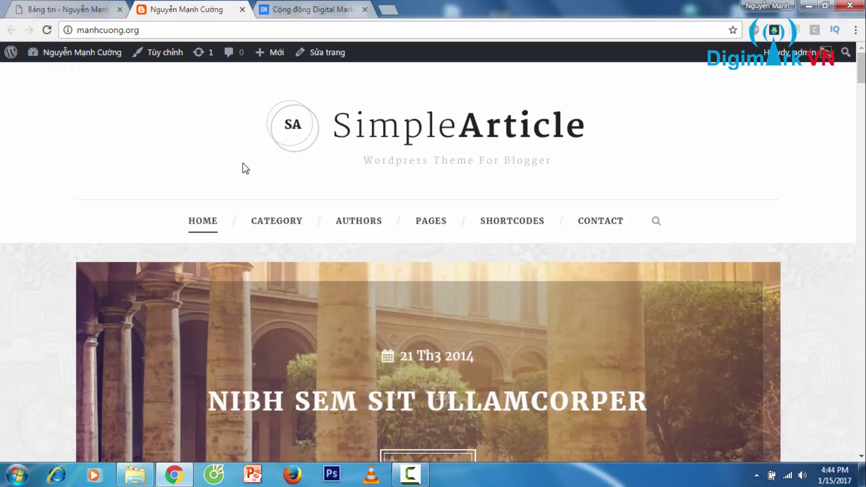
Step: Scroll through the Simple Article homepage and sidebar, then go to the WordPress dashboard
scroll(773, 180, "down", 3)
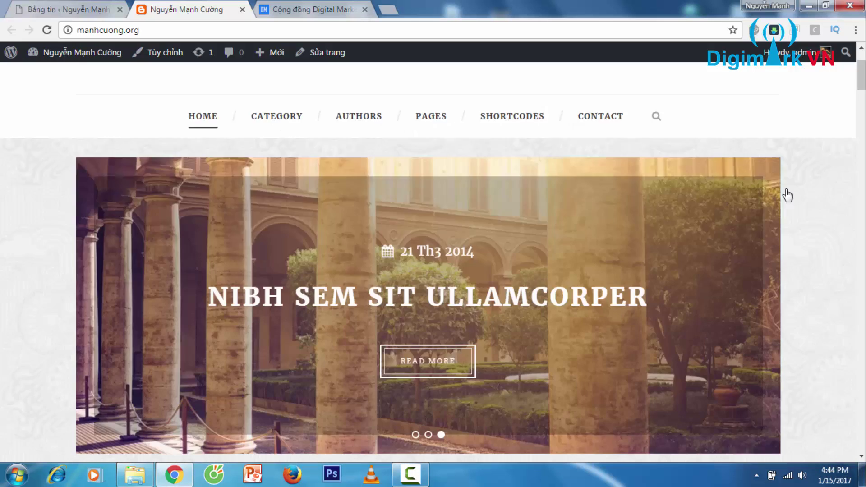
left_click(861, 168)
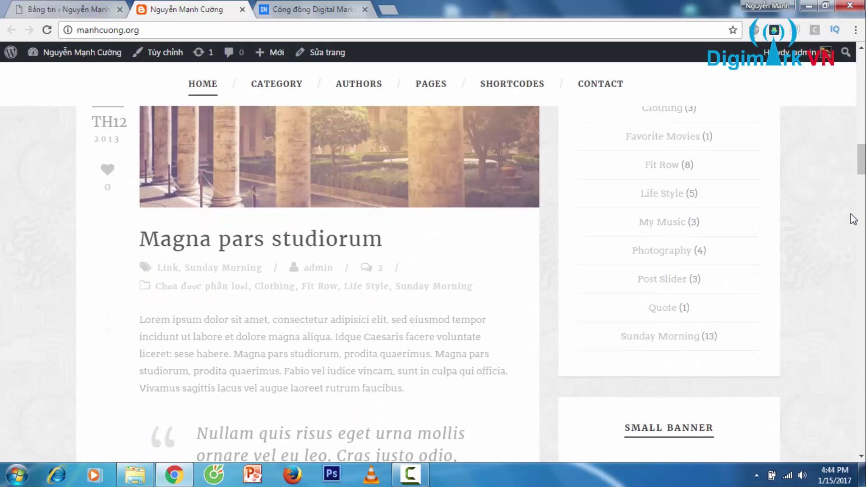
left_click_drag(862, 168, 862, 68)
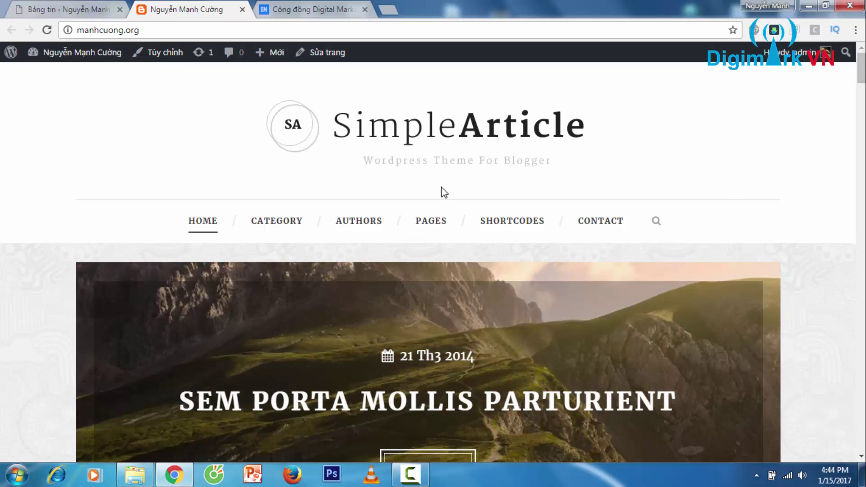
scroll(810, 270, "down", 3)
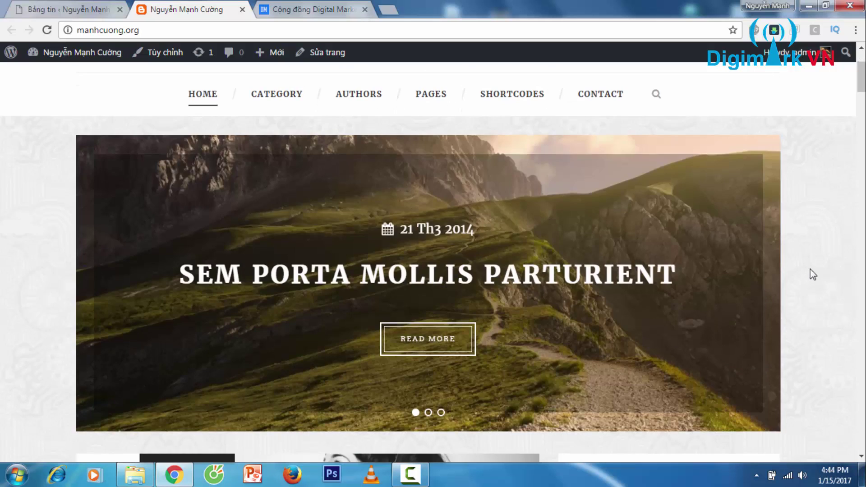
scroll(812, 271, "down", 4)
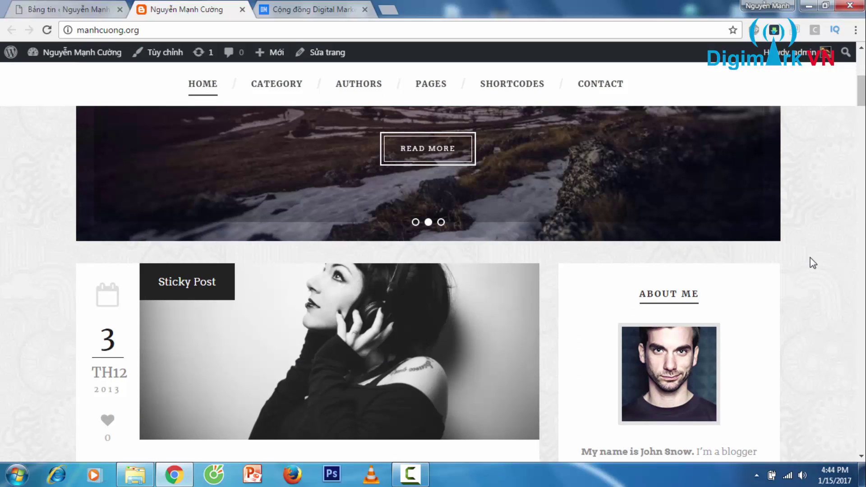
scroll(810, 258, "up", 3)
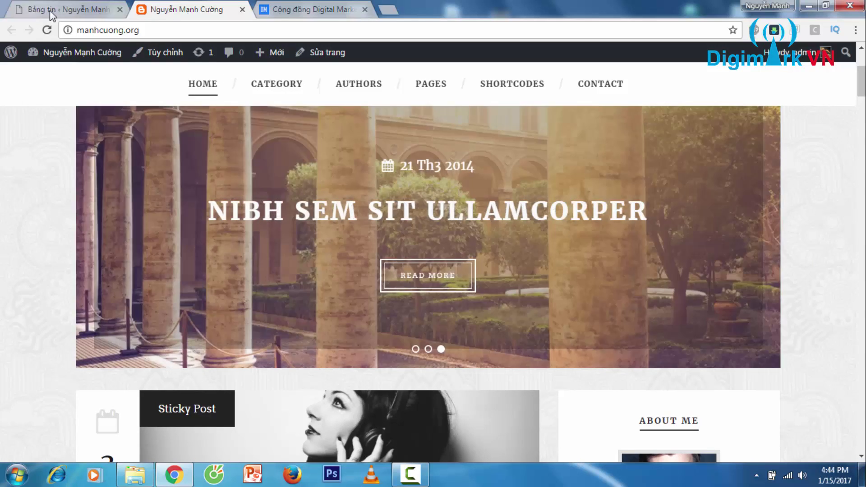
left_click(50, 12)
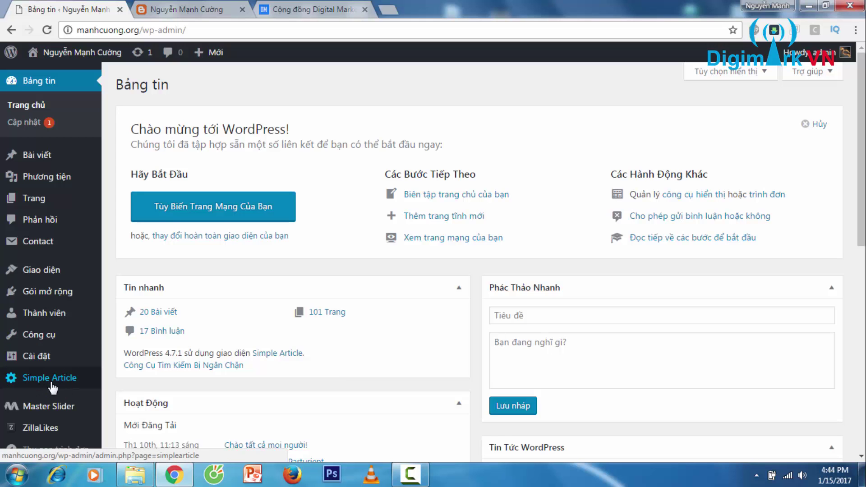
Step: Recheck the live homepage, then open the Simple Article theme options panel
scroll(52, 392, "down", 1)
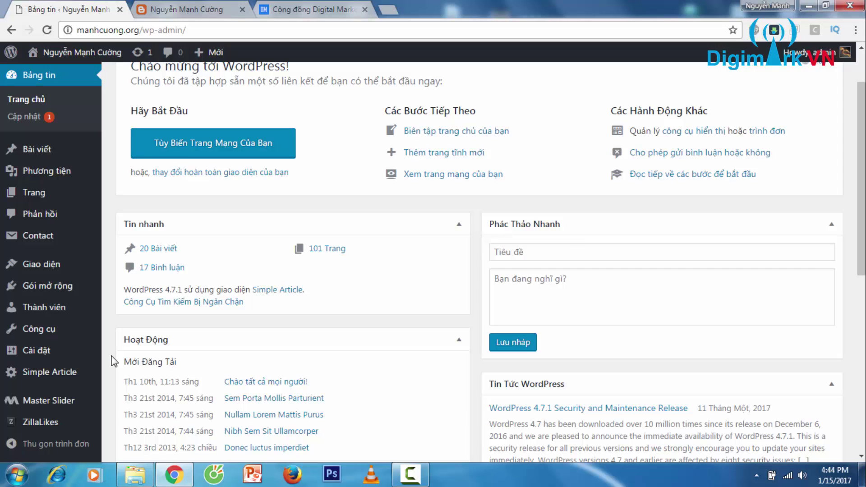
mouse_move(106, 393)
key("ctrl+Tab")
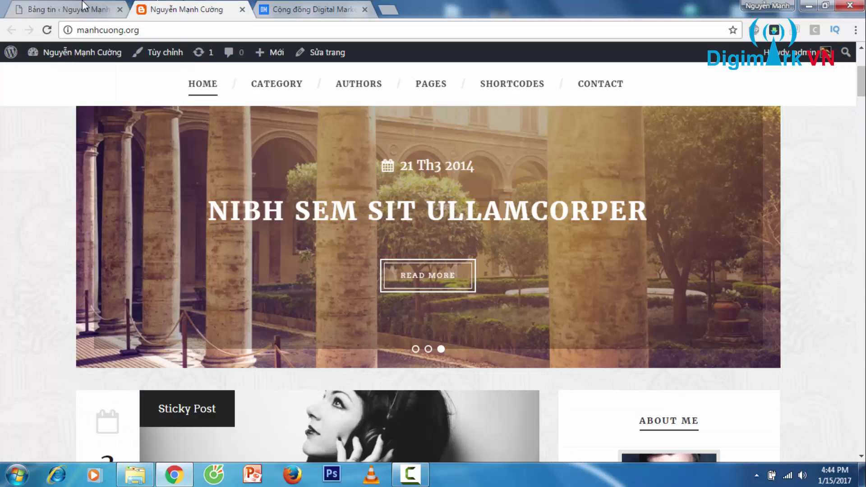
scroll(113, 178, "up", 1)
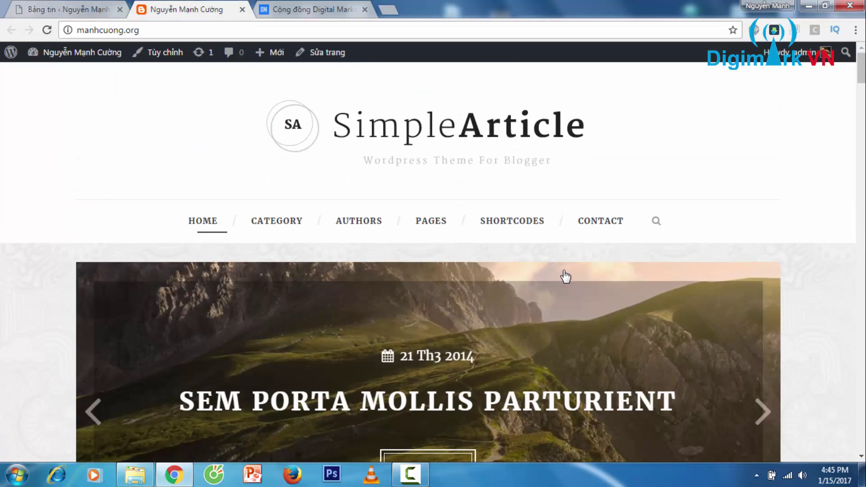
scroll(564, 284, "down", 6)
left_click(57, 6)
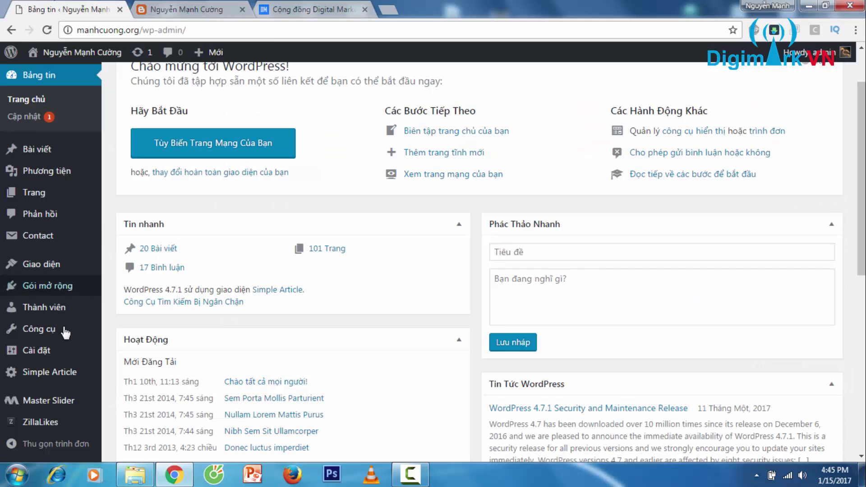
left_click(46, 373)
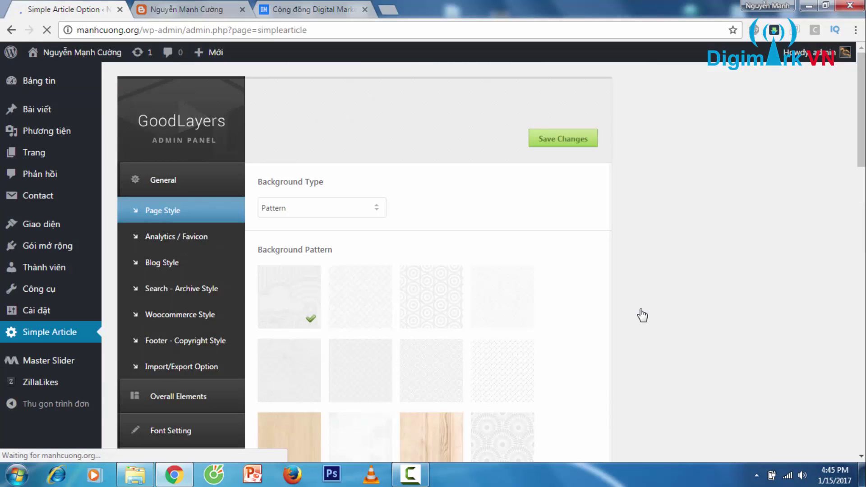
Step: Review the Page Style Background Type list and compare it with the live homepage
scroll(647, 292, "down", 1)
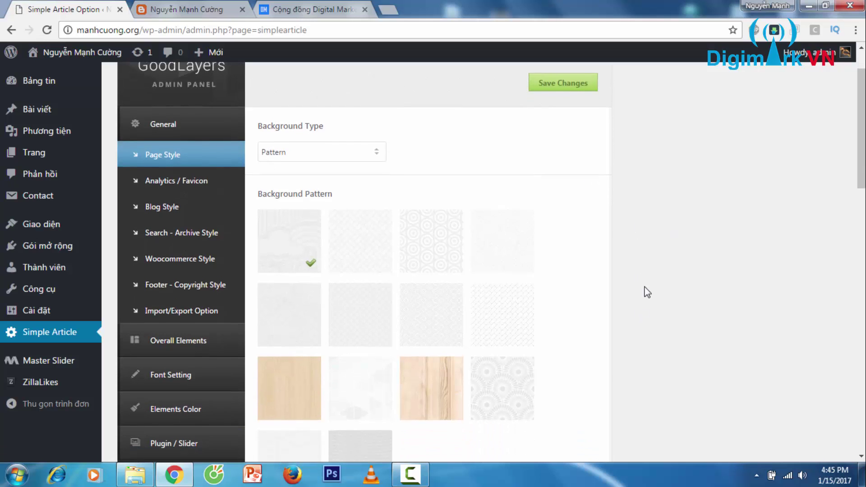
scroll(646, 292, "up", 1)
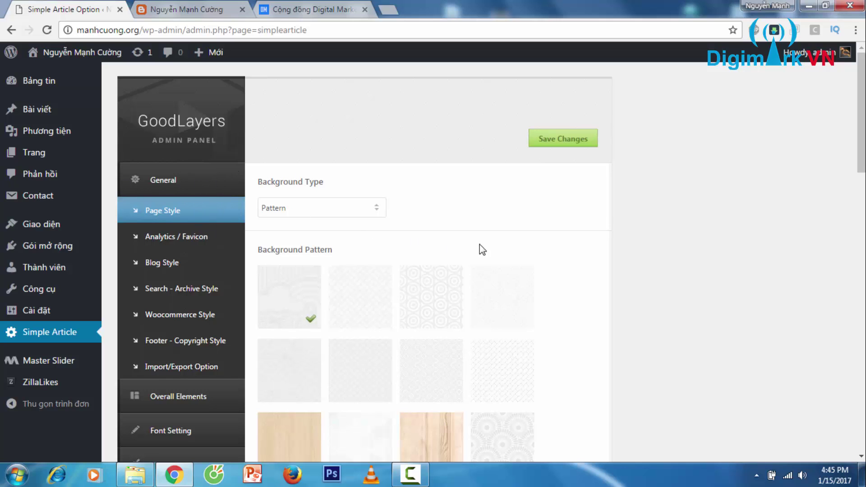
left_click(296, 208)
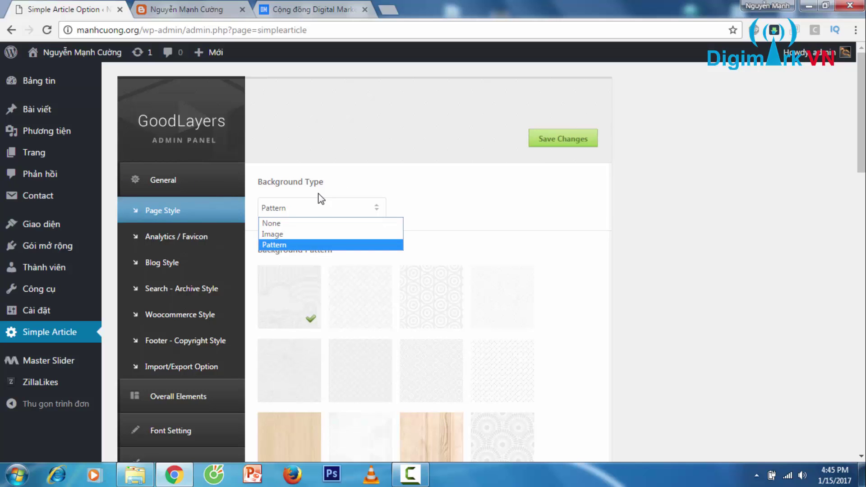
left_click(199, 8)
scroll(54, 254, "down", 1)
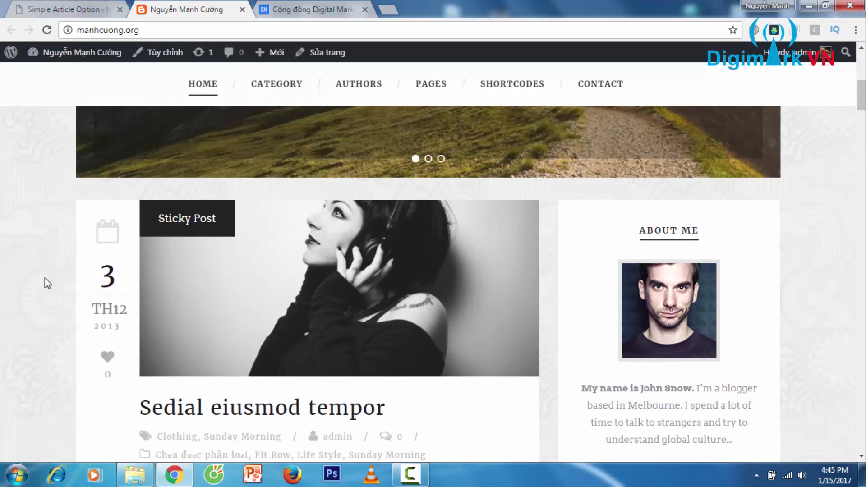
left_click(91, 1)
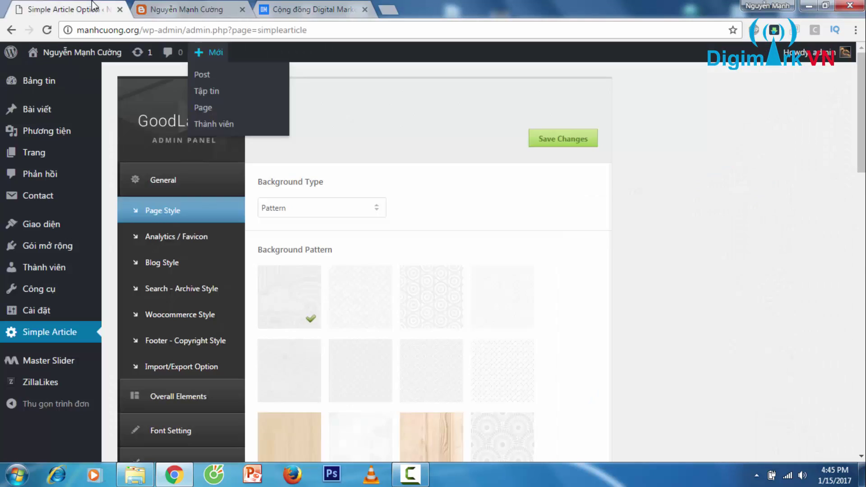
scroll(482, 334, "down", 3)
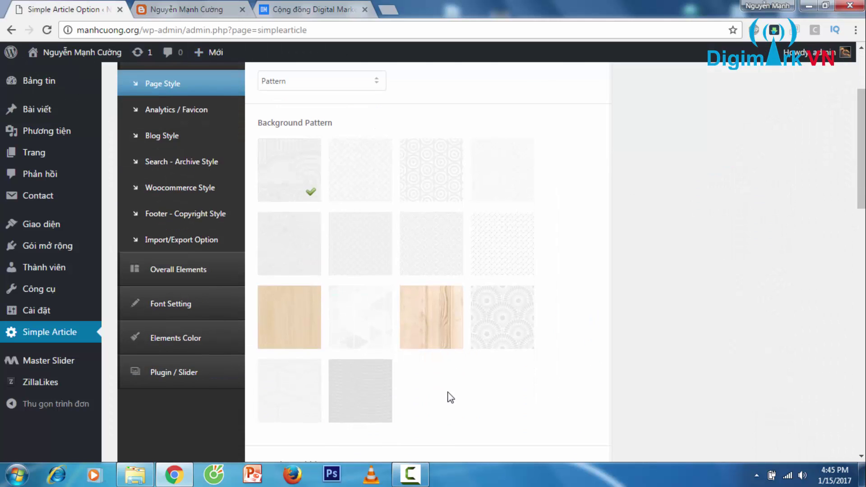
Step: Choose the wood-grain background pattern, save changes, and reload the live homepage
left_click(425, 339)
scroll(649, 350, "up", 1)
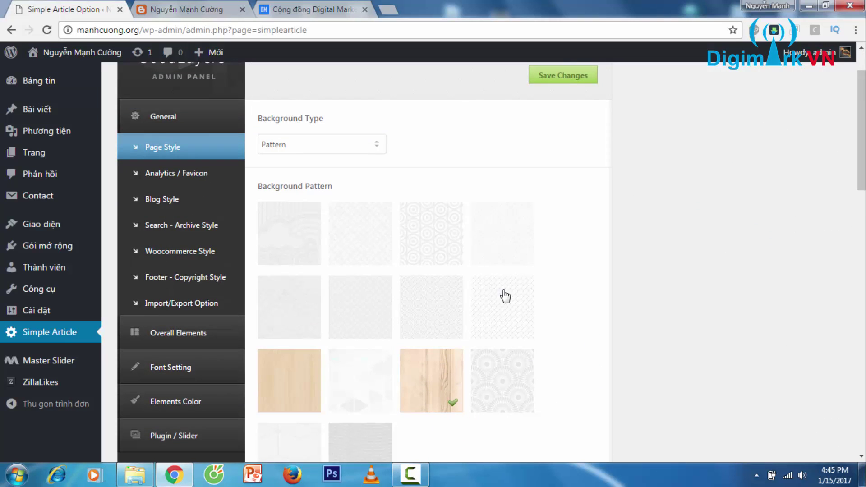
left_click(558, 76)
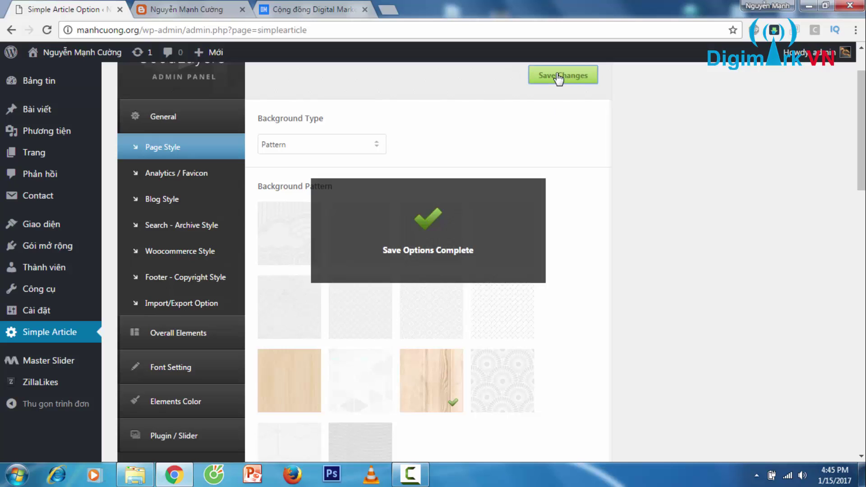
left_click(187, 9)
key("F5")
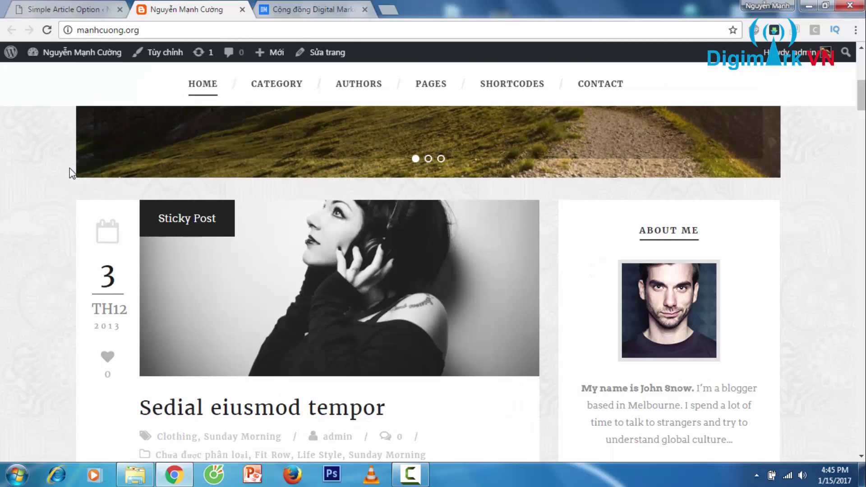
Step: Reload the homepage to view the wood-grain background, then reopen the Background Type list
key("F5")
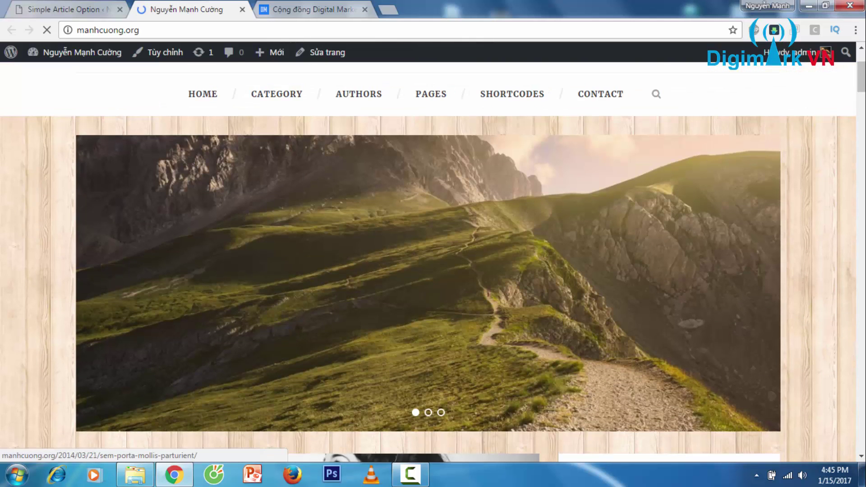
scroll(844, 175, "down", 8)
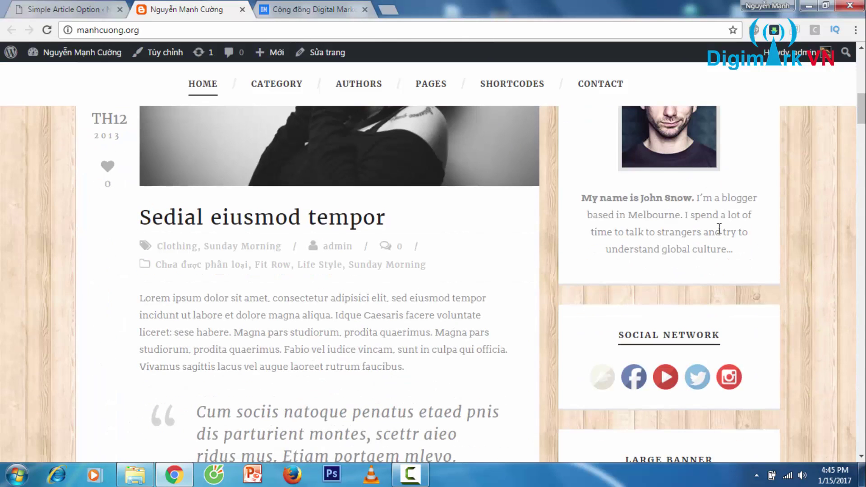
left_click(63, 9)
left_click(337, 145)
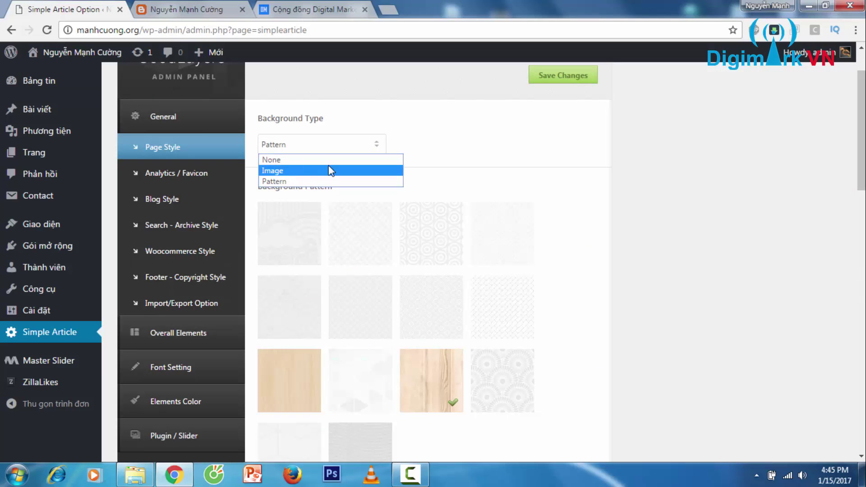
Step: Keep Pattern as the background type and move via Analytics / Favicon to Blog Style
left_click(531, 151)
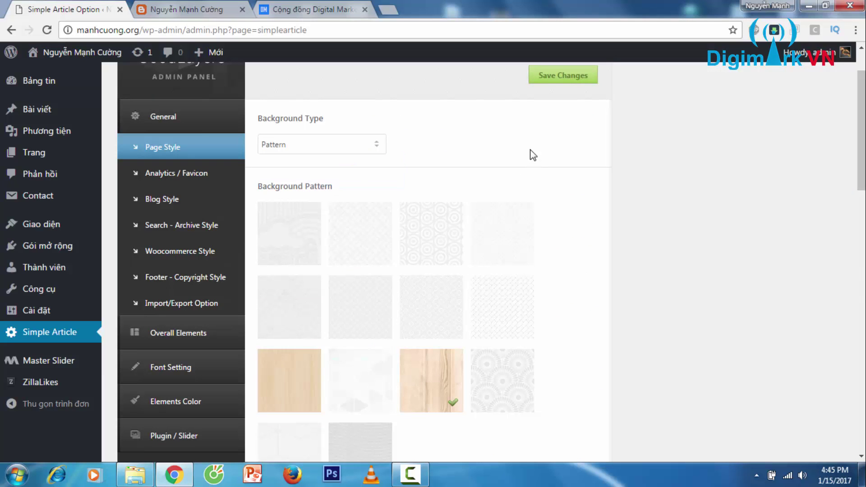
left_click(172, 182)
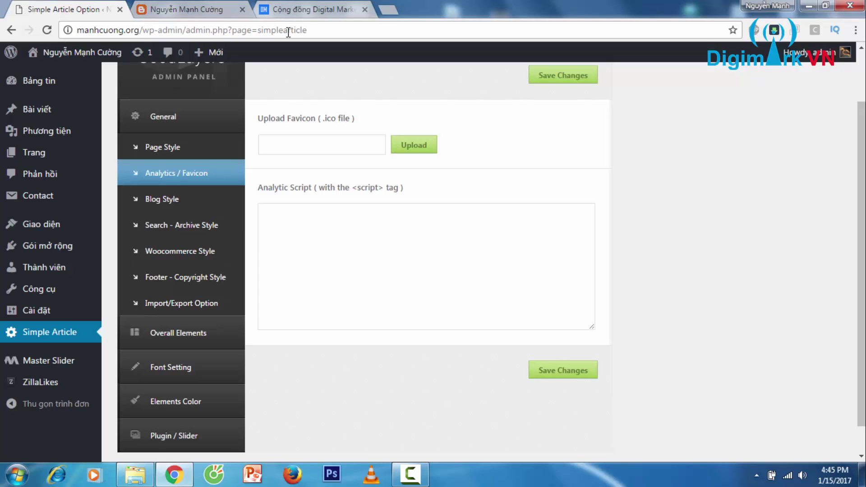
left_click(172, 203)
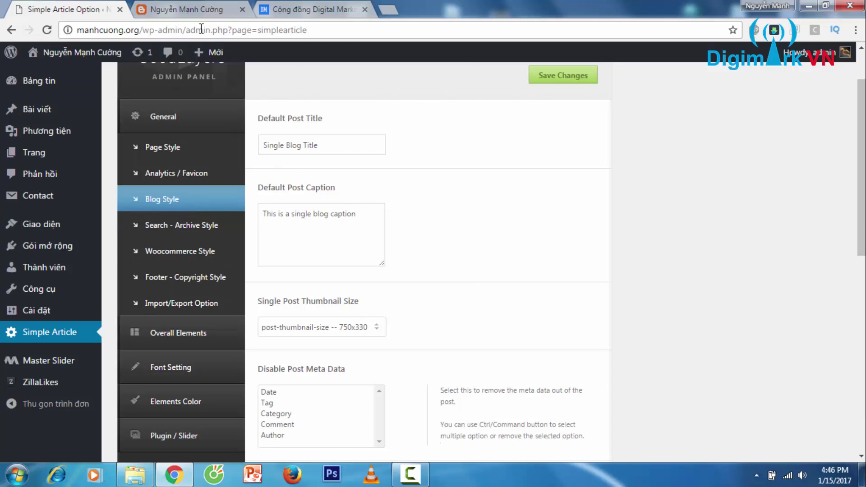
Step: Check the homepage posts and mark Date in Blog Style's Disable Post Meta Data list
left_click(211, 6)
scroll(307, 252, "down", 1)
scroll(270, 361, "down", 2)
scroll(272, 369, "up", 7)
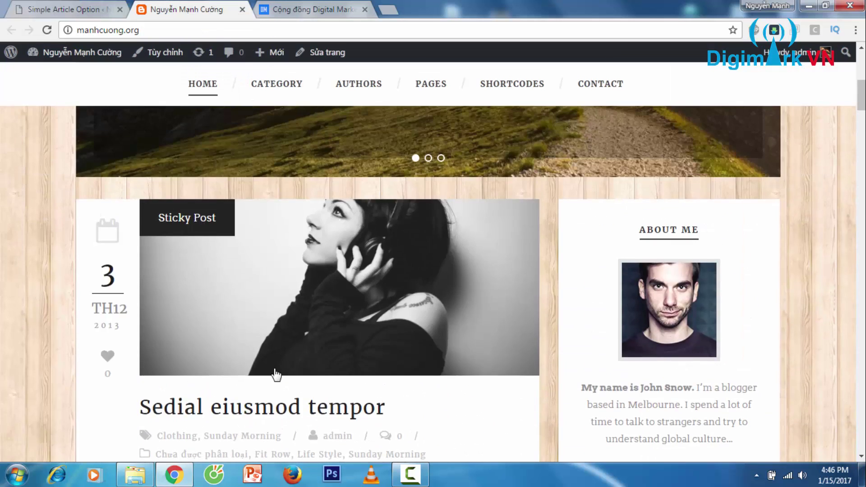
scroll(325, 344, "down", 4)
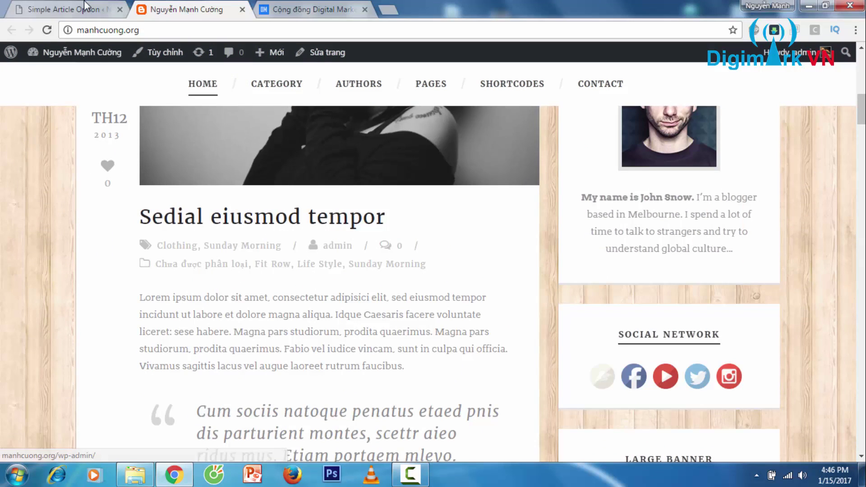
key("ctrl+1")
scroll(445, 285, "down", 3)
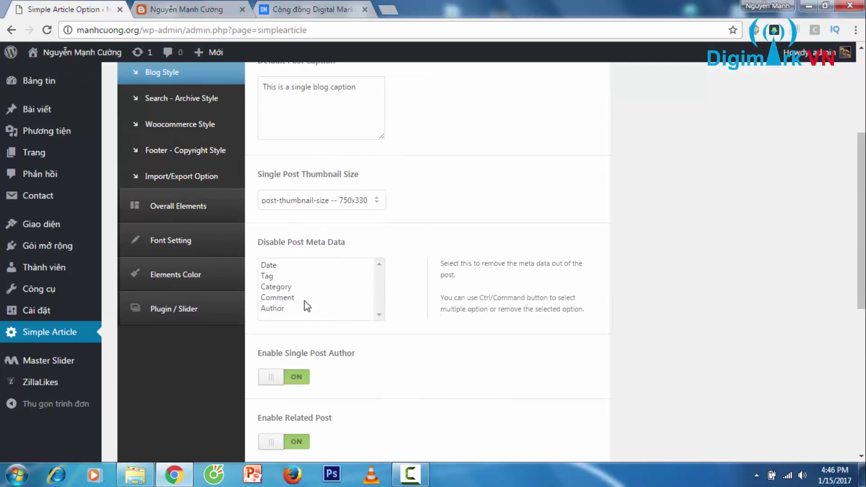
left_click(293, 268)
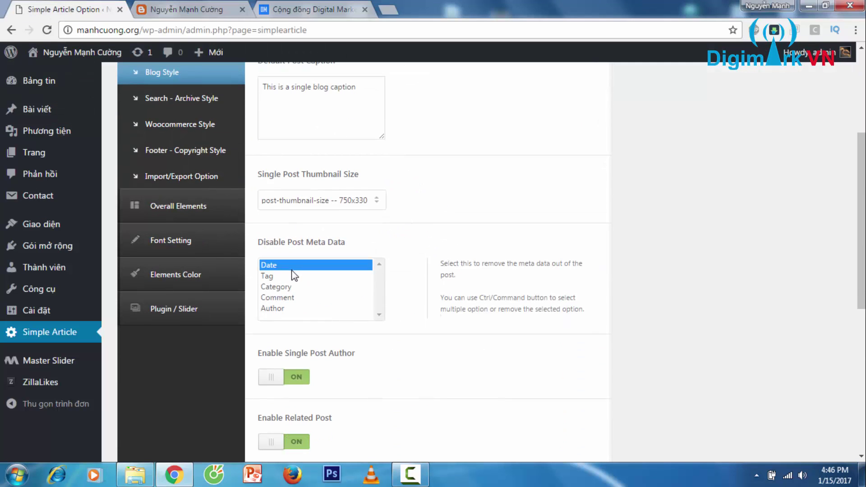
Step: After viewing post 'Sedial eiusmod tempor', hide Author instead of Date, then open Woocommerce Style
left_click(231, 7)
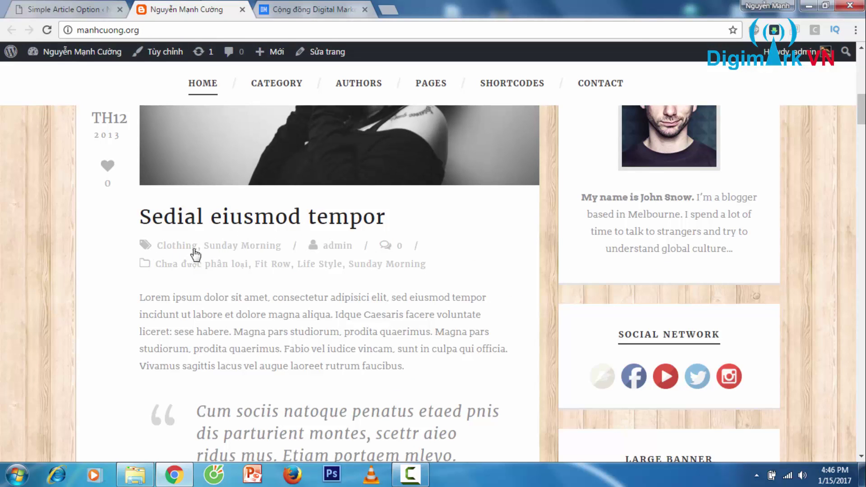
left_click(304, 217)
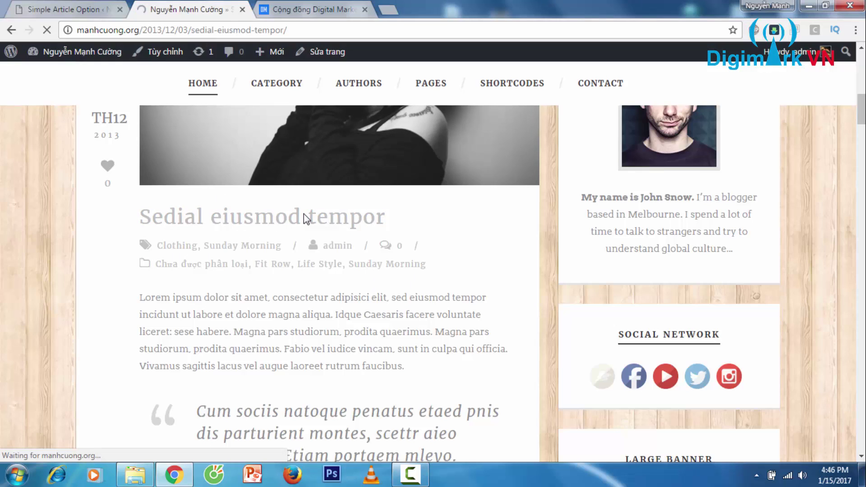
scroll(304, 214, "down", 7)
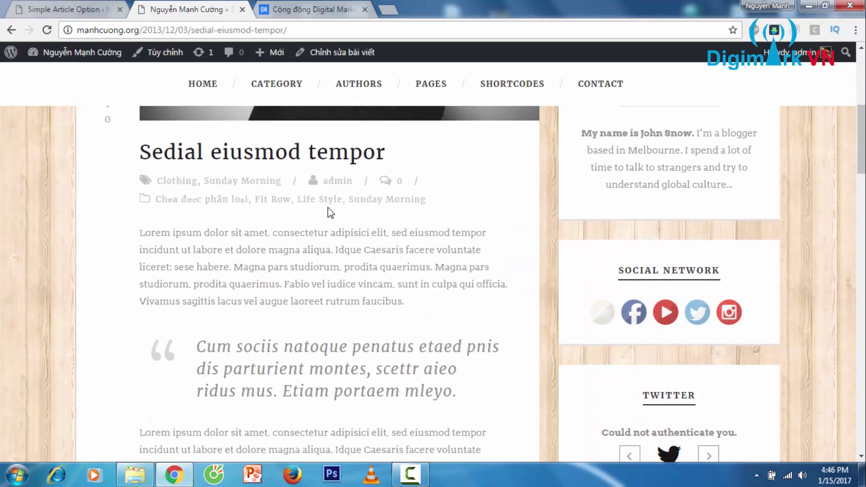
scroll(321, 221, "down", 15)
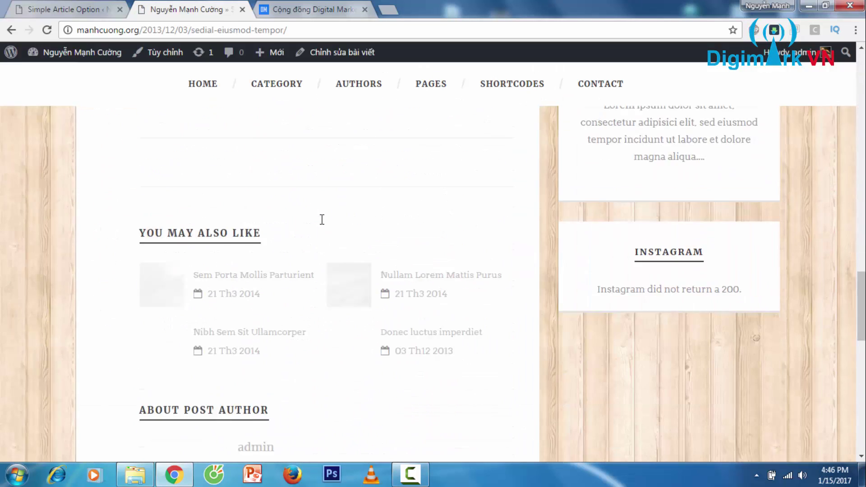
left_click(90, 9)
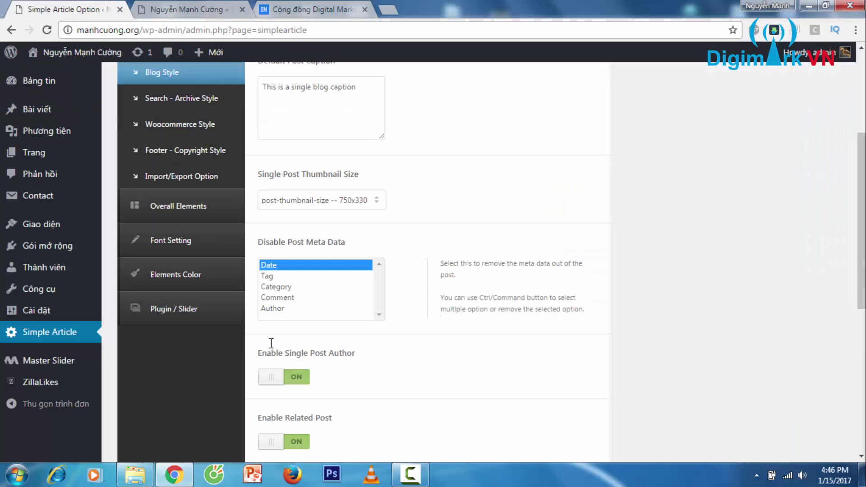
left_click(282, 309)
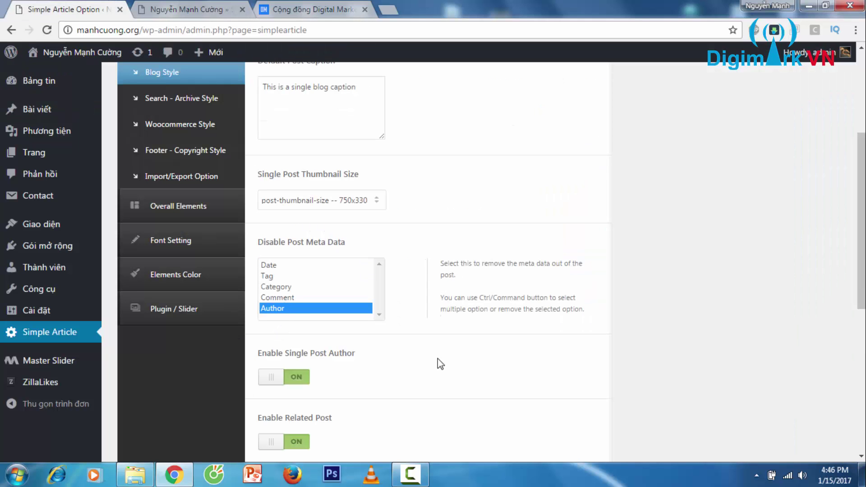
left_click(392, 303)
scroll(206, 180, "up", 2)
scroll(207, 180, "up", 1)
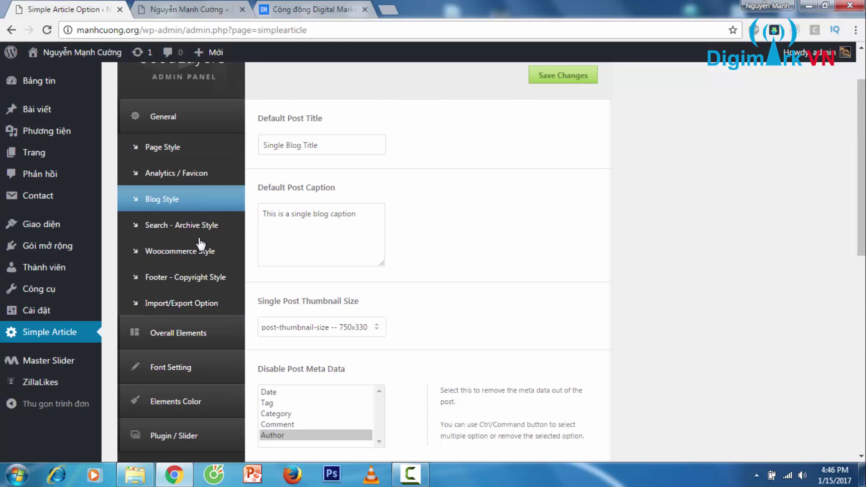
left_click(176, 259)
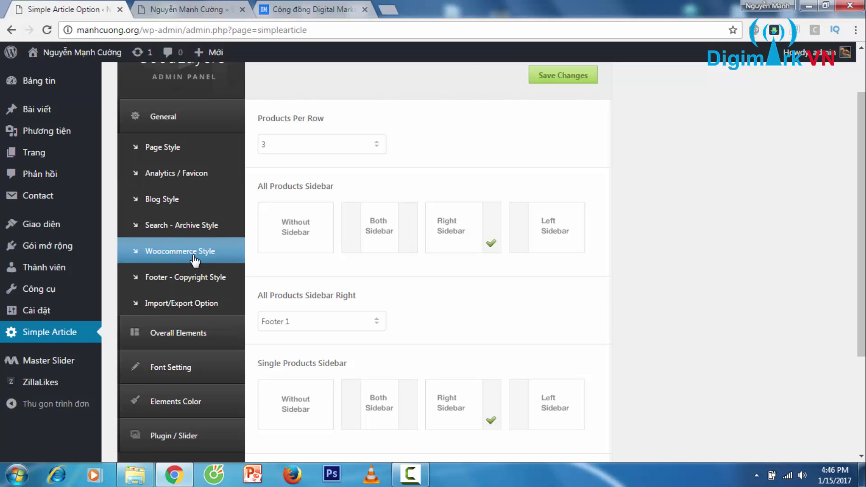
Step: Open Footer - Copyright Style settings and inspect the site's copyright footer text
left_click(175, 281)
scroll(387, 224, "down", 2)
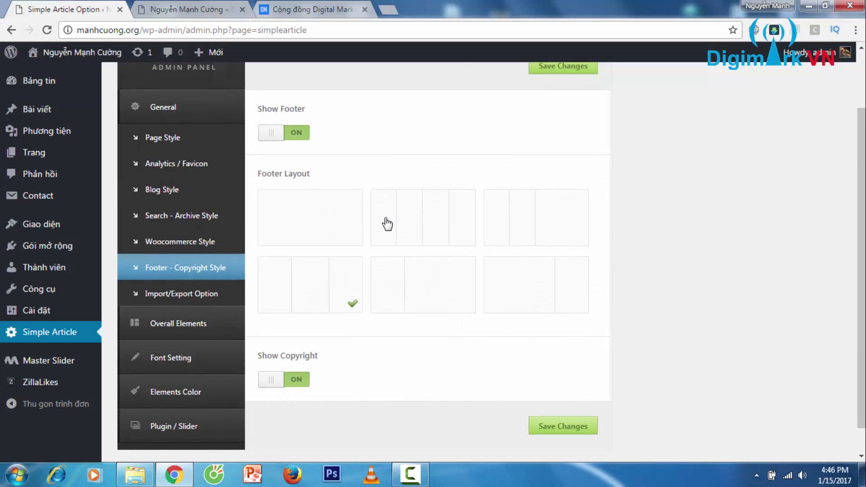
left_click(201, 8)
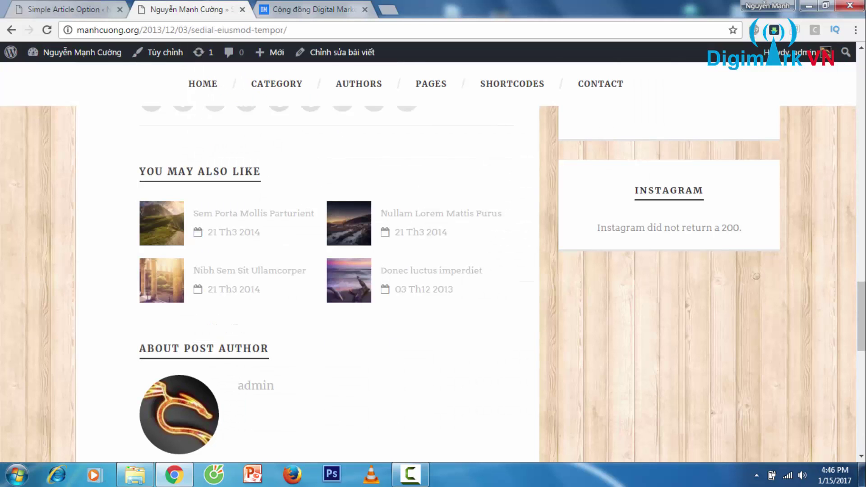
scroll(433, 261, "down", 10)
scroll(473, 426, "down", 1)
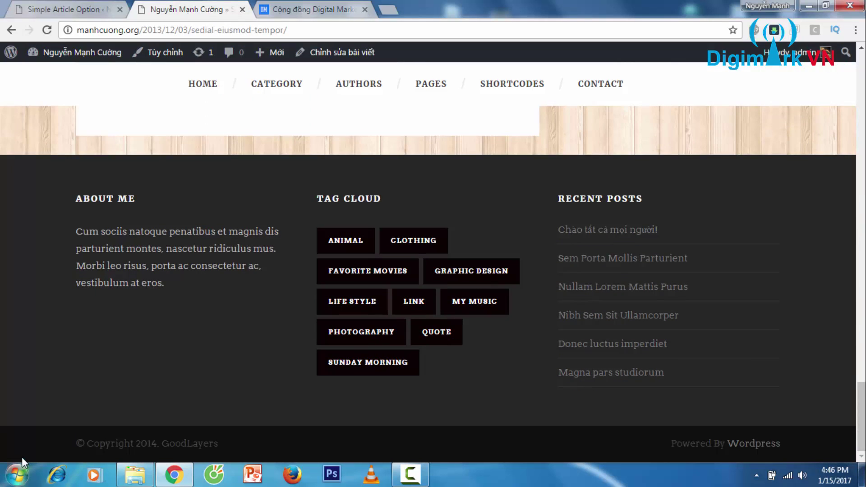
left_click_drag(74, 443, 783, 444)
left_click(107, 459)
Step: Toggle Show Copyright off and back on, leaving it enabled, and expand Overall Elements
left_click(72, 4)
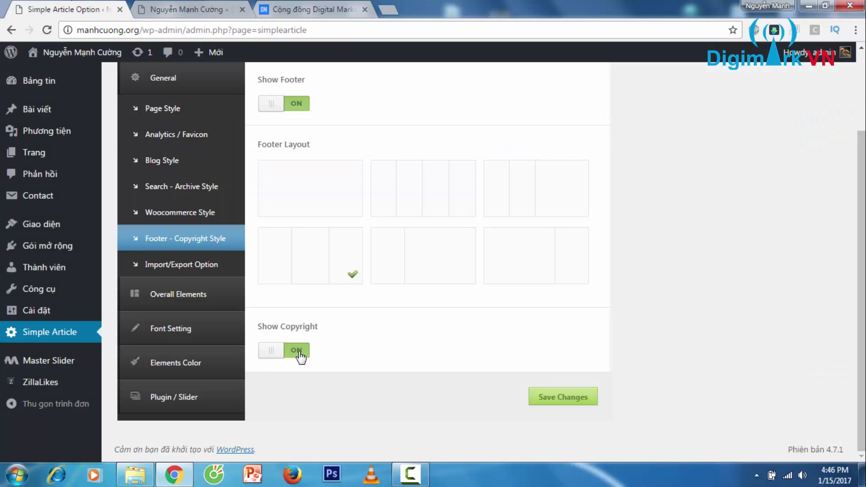
left_click(296, 350)
left_click(280, 357)
left_click(187, 300)
Step: Open Header - Logo settings and check the current logo in the site header
scroll(201, 286, "up", 3)
left_click(187, 245)
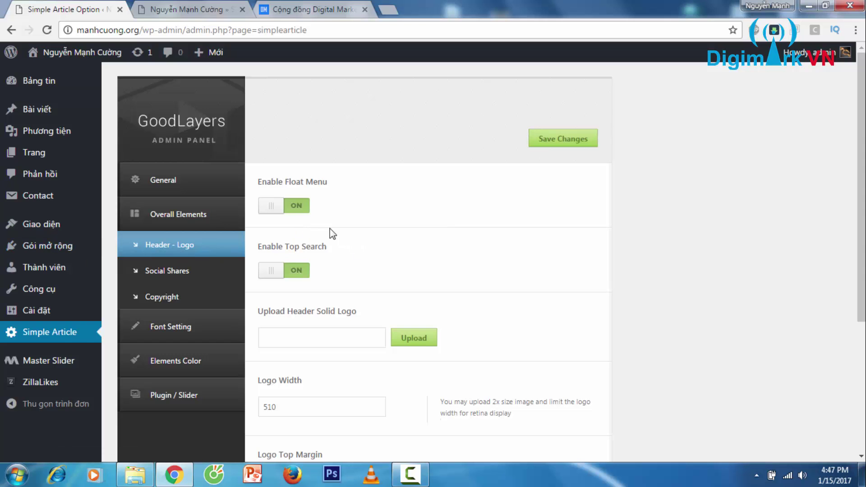
left_click(176, 5)
scroll(276, 277, "up", 10)
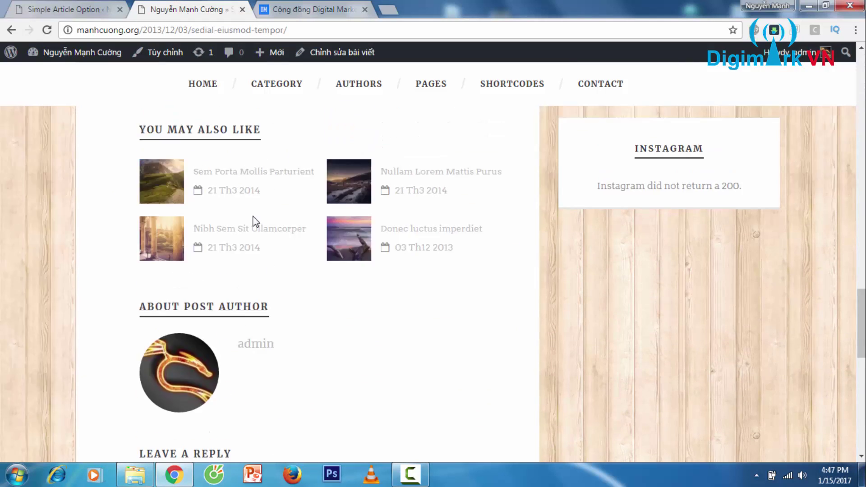
scroll(255, 221, "up", 3)
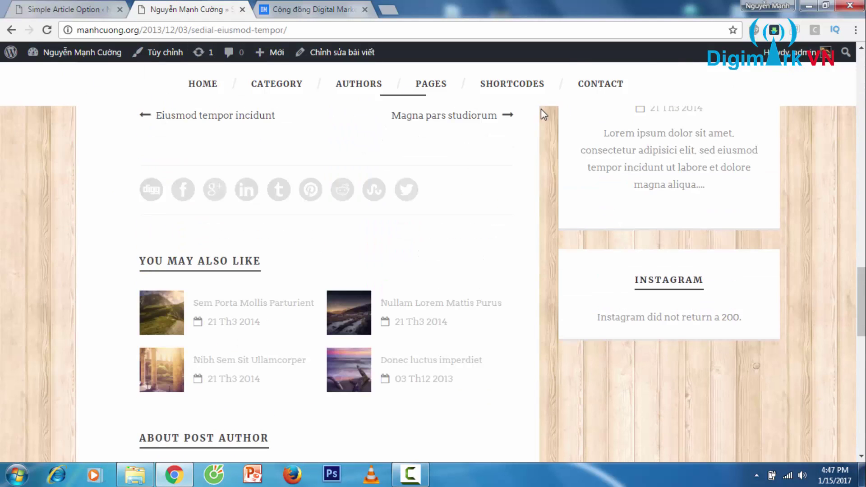
scroll(555, 285, "up", 15)
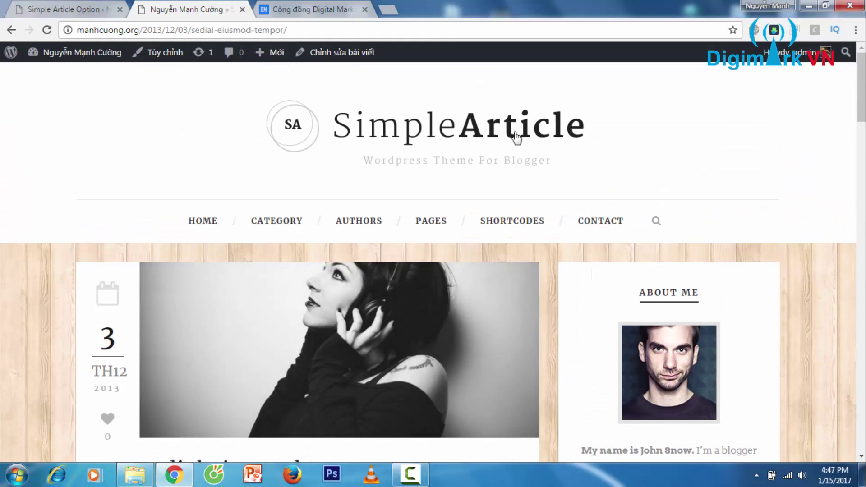
left_click(64, 9)
Step: Upload logo.png from the desktop and set it as the header logo image
left_click(302, 338)
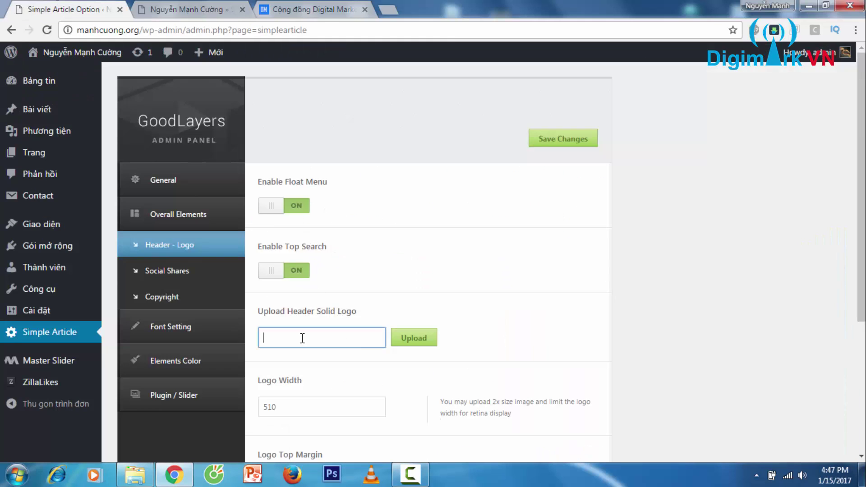
left_click(423, 346)
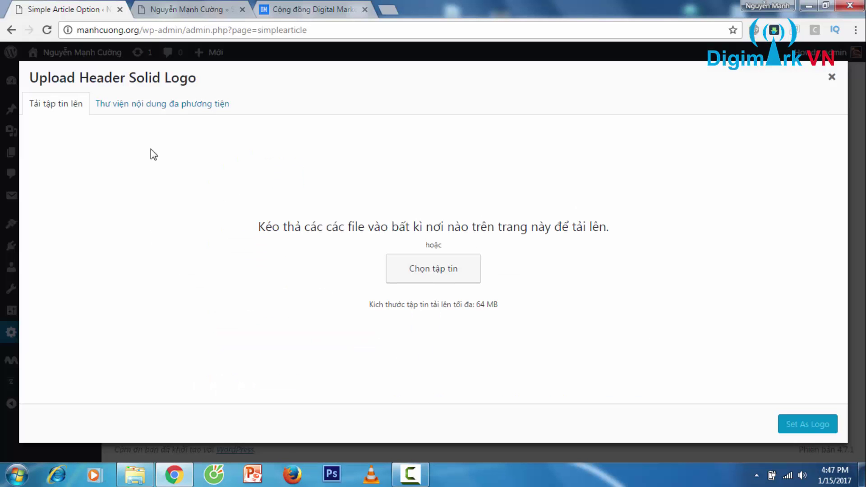
left_click(151, 114)
scroll(233, 247, "down", 2)
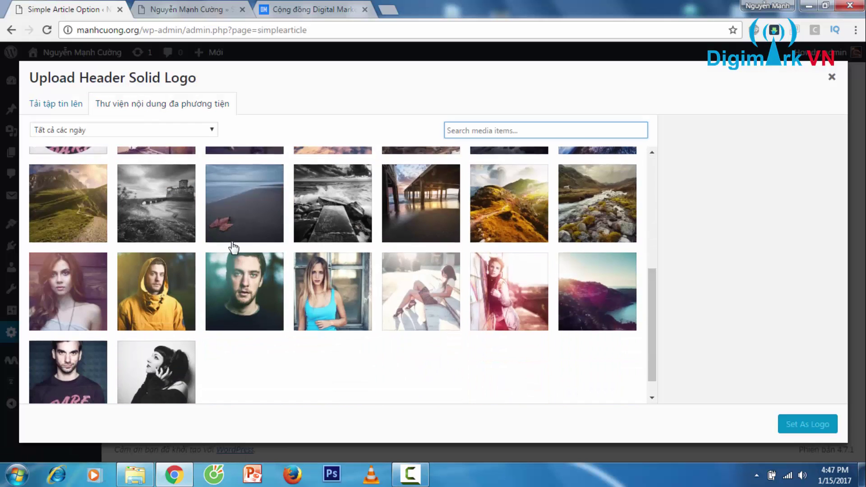
left_click(68, 106)
left_click(457, 273)
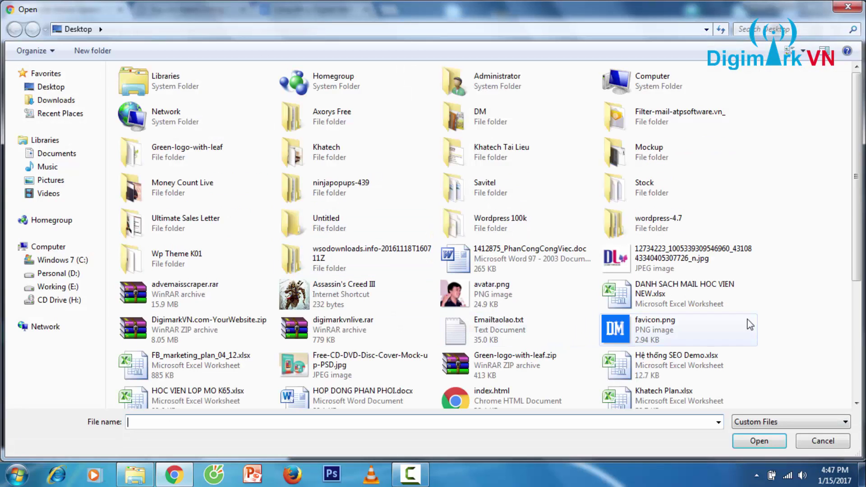
scroll(778, 307, "down", 3)
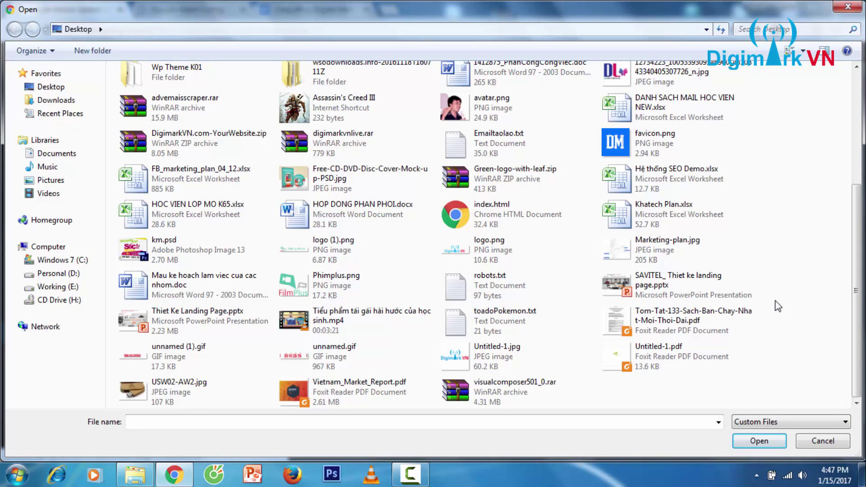
double_click(532, 262)
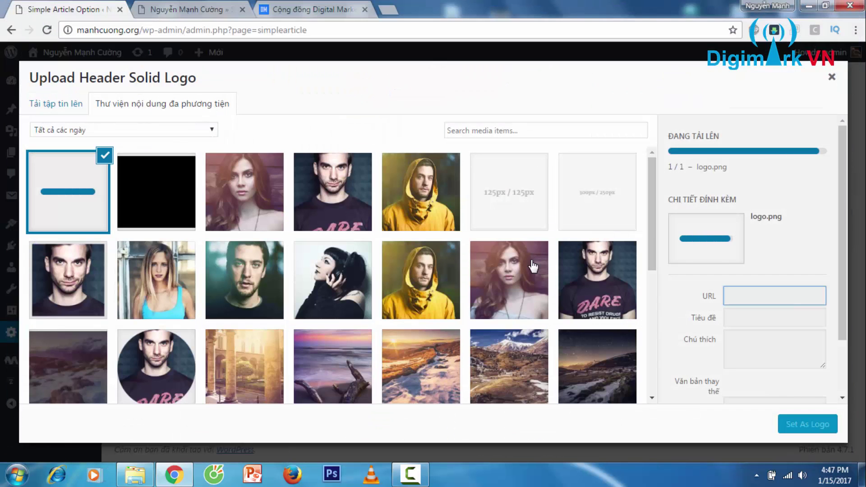
left_click(809, 426)
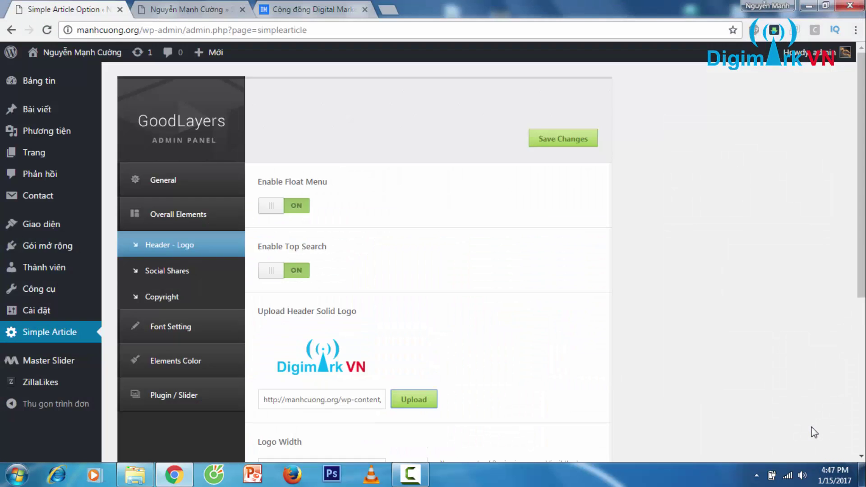
Step: Save the theme options and reload the live site to show the DigiMark VN logo
scroll(734, 403, "down", 4)
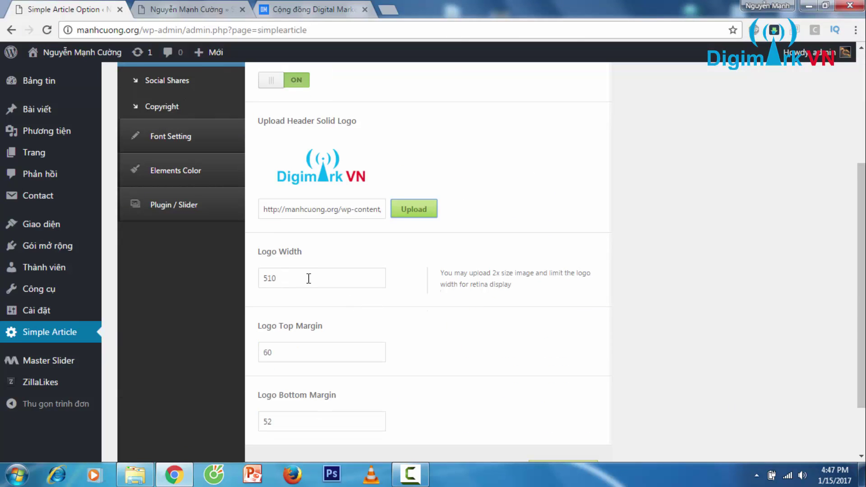
scroll(309, 279, "down", 2)
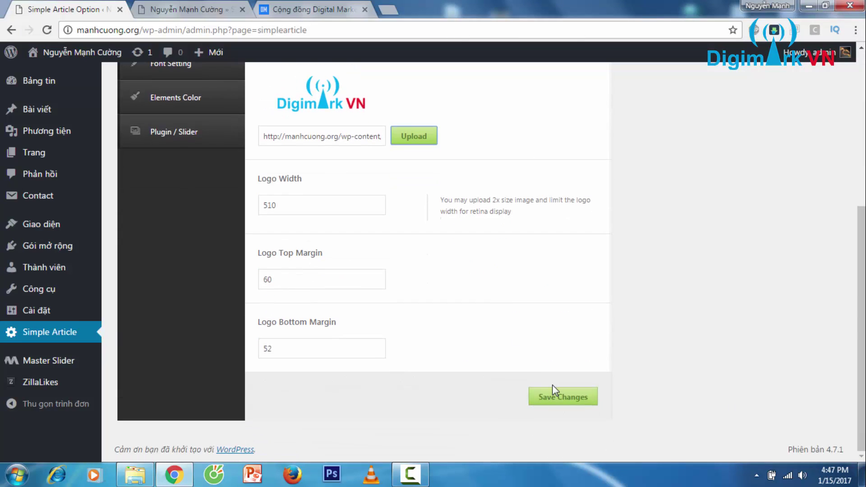
left_click(188, 9)
key("F5")
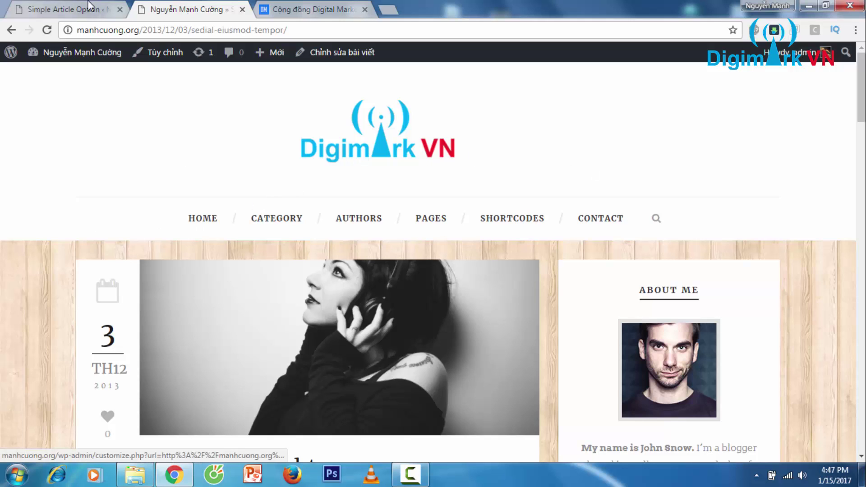
key("ctrl+shift+Tab")
scroll(212, 270, "up", 3)
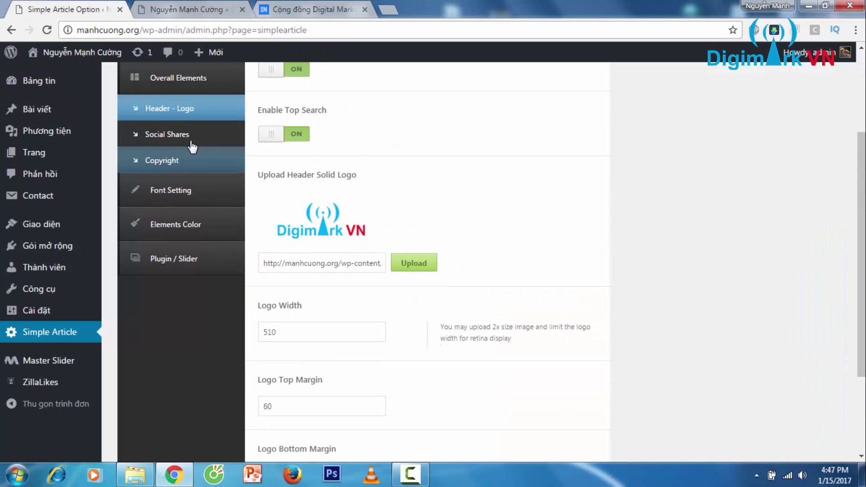
Step: Open Social Shares settings and compare them with the share icons on the published post
left_click(174, 163)
left_click(167, 134)
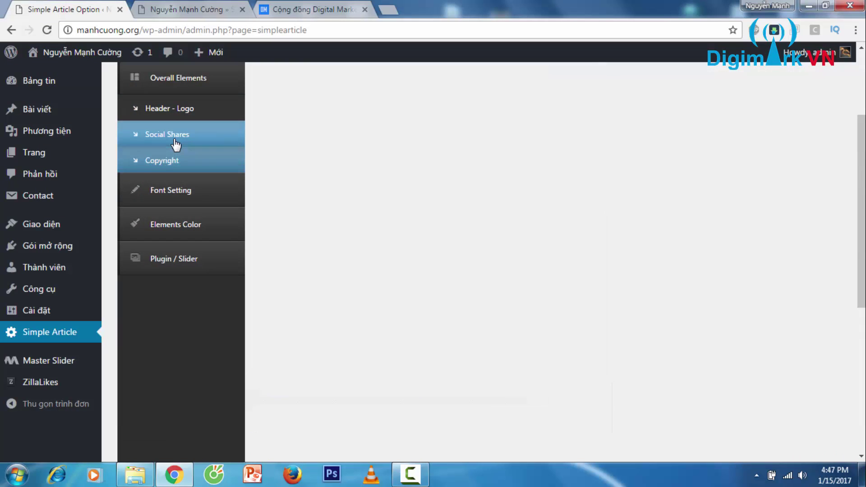
scroll(362, 214, "up", 3)
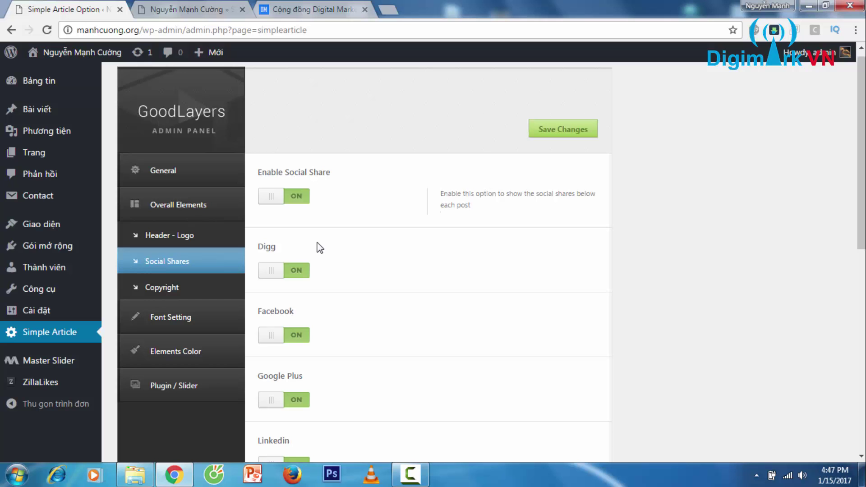
left_click(164, 3)
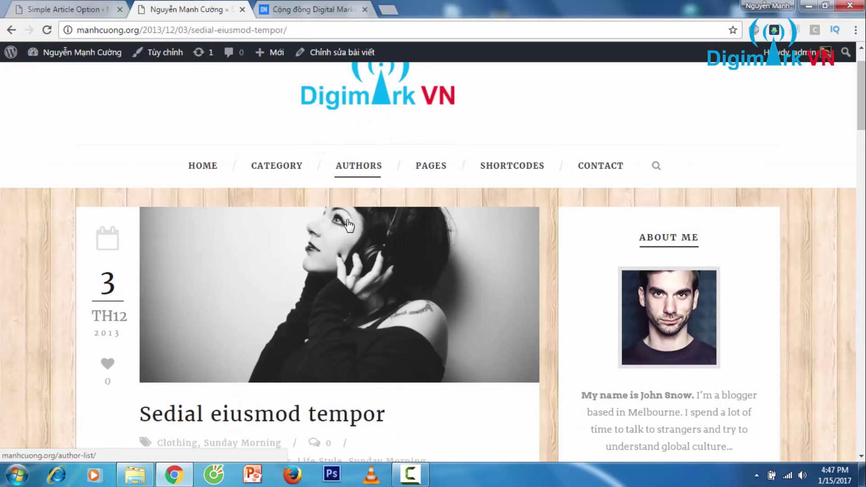
scroll(266, 253, "down", 6)
scroll(265, 248, "down", 15)
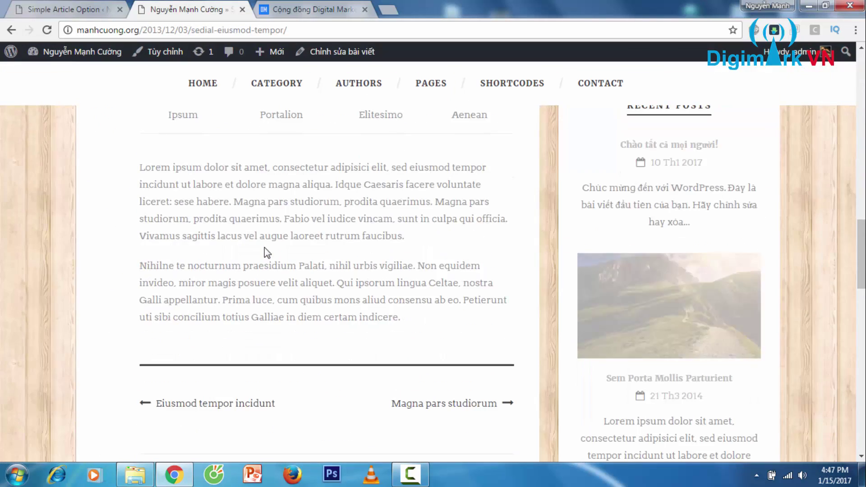
scroll(264, 247, "up", 4)
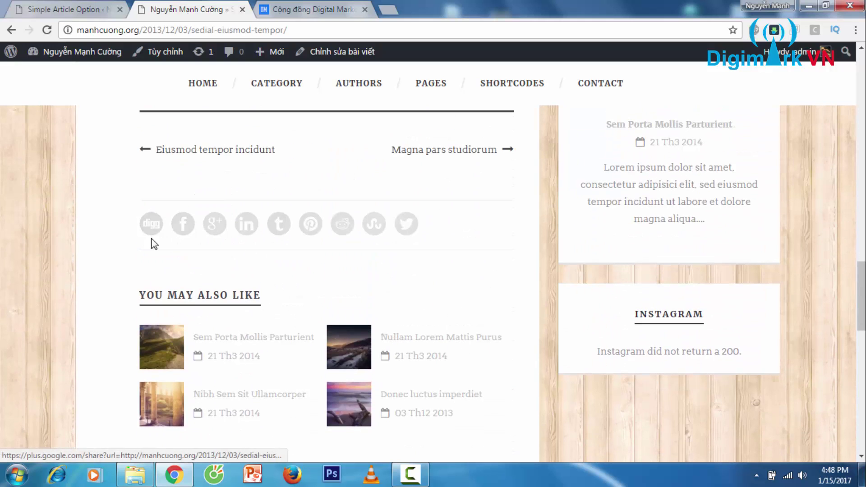
left_click(53, 6)
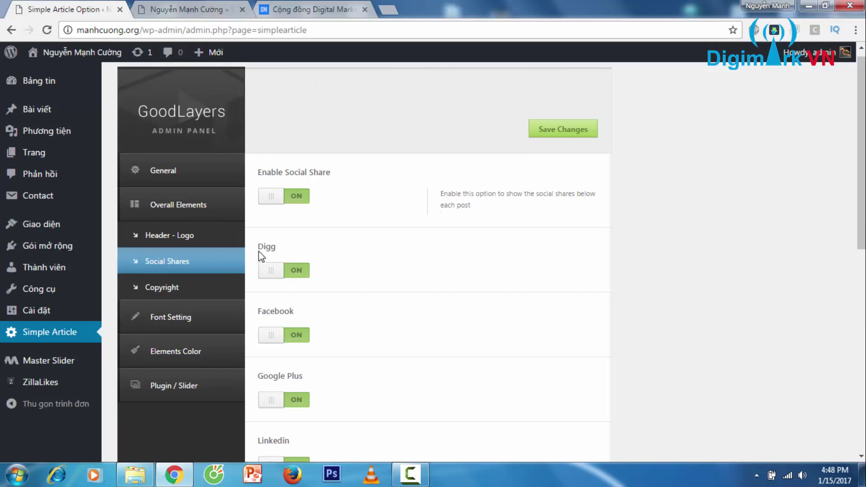
Step: Switch Digg, Reddit and Stumble Upon sharing off, save, and reload the post page
left_click_drag(259, 252, 304, 254)
left_click(307, 276)
scroll(423, 291, "down", 3)
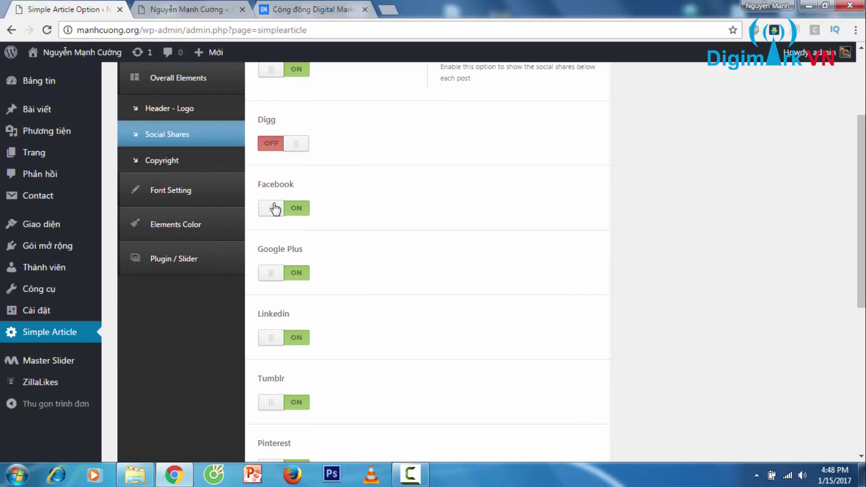
scroll(306, 257, "down", 4)
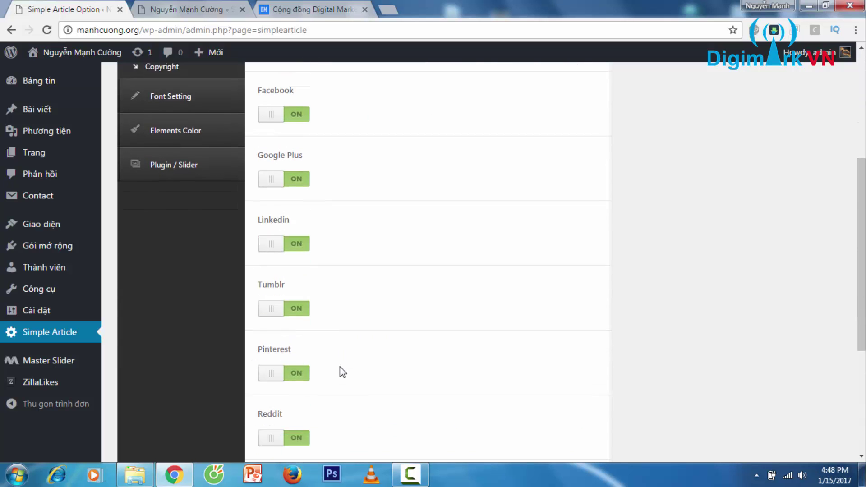
left_click(300, 351)
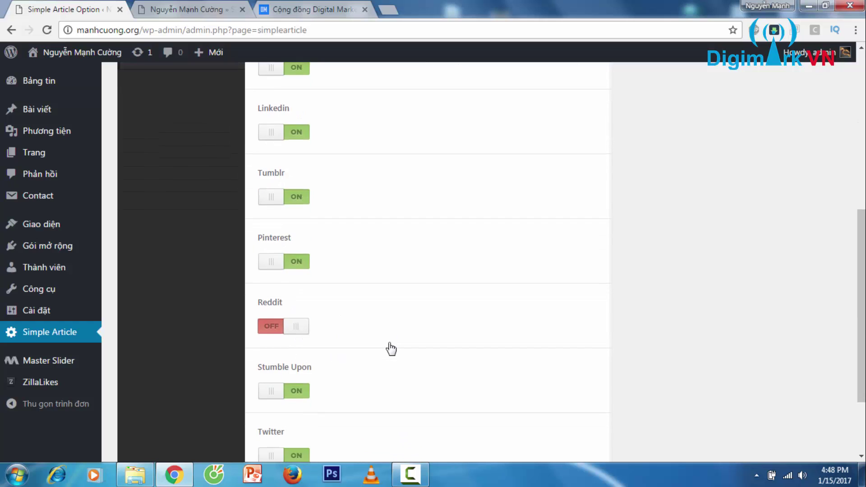
scroll(391, 347, "down", 3)
left_click(300, 287)
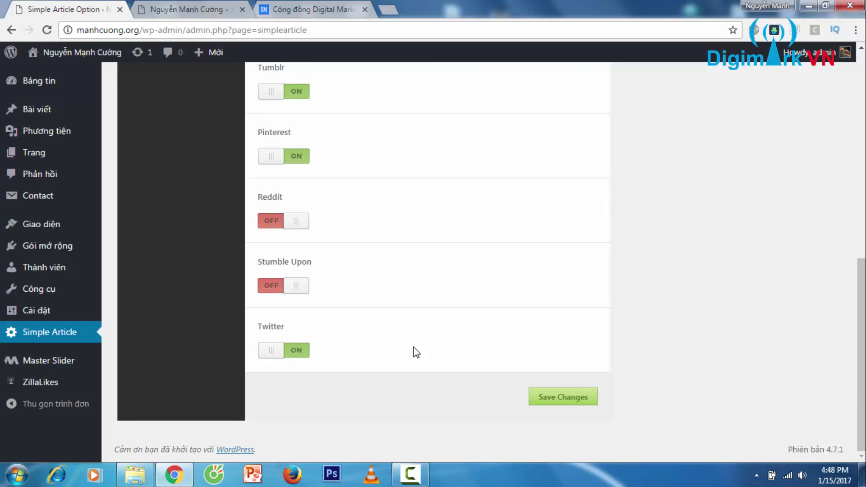
left_click(562, 402)
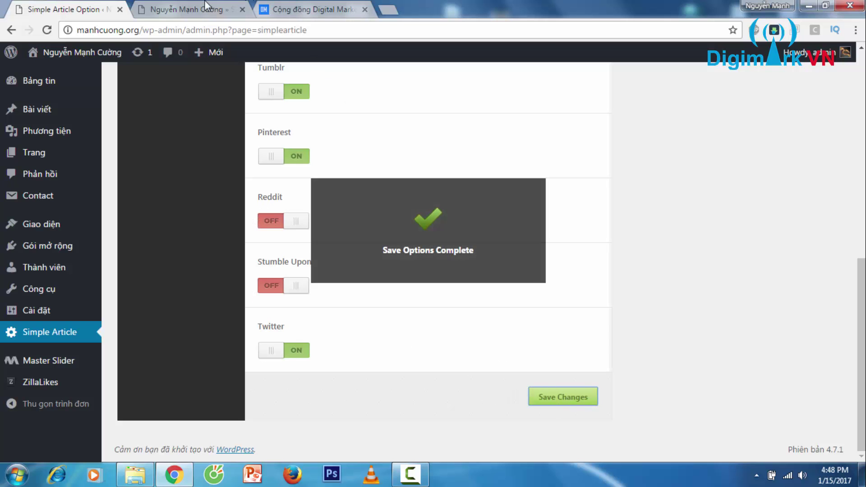
left_click(207, 8)
key("F5")
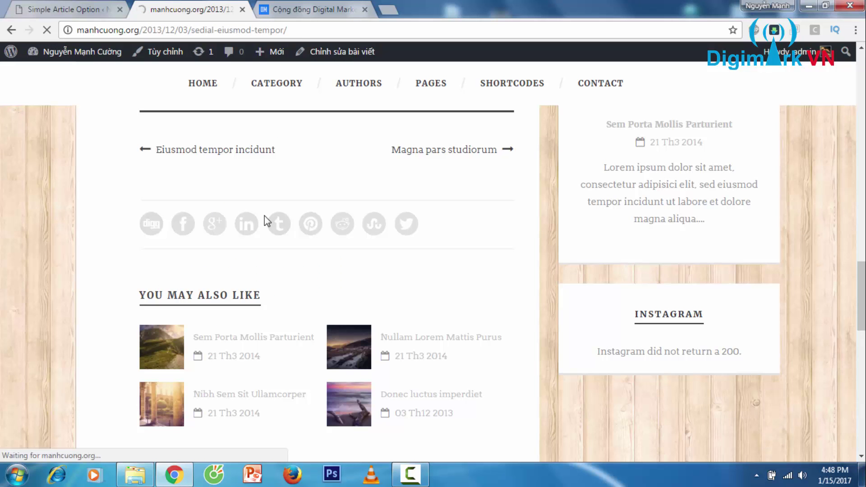
Step: Verify the post shows only Facebook, Google+, LinkedIn, Tumblr, Pinterest and Twitter share icons
scroll(273, 227, "down", 1)
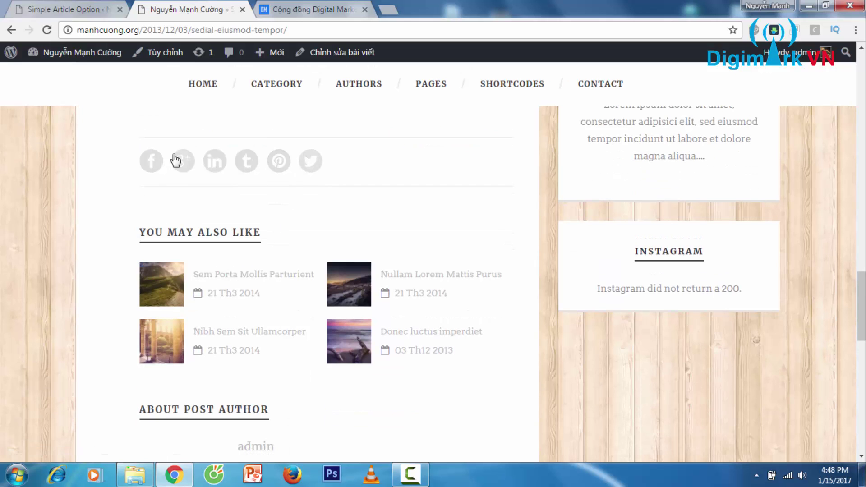
scroll(419, 234, "up", 2)
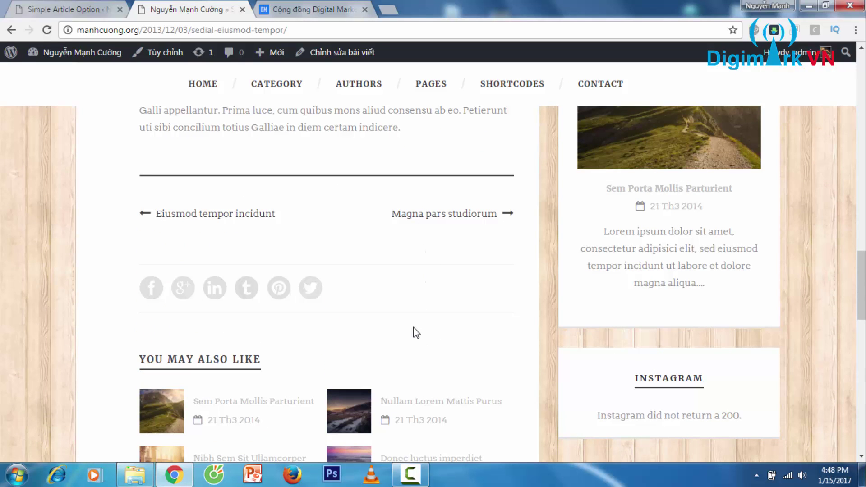
mouse_move(142, 30)
left_mouse_down()
mouse_move(299, 28)
mouse_move(128, 28)
mouse_move(145, 25)
left_mouse_up()
left_click(316, 28)
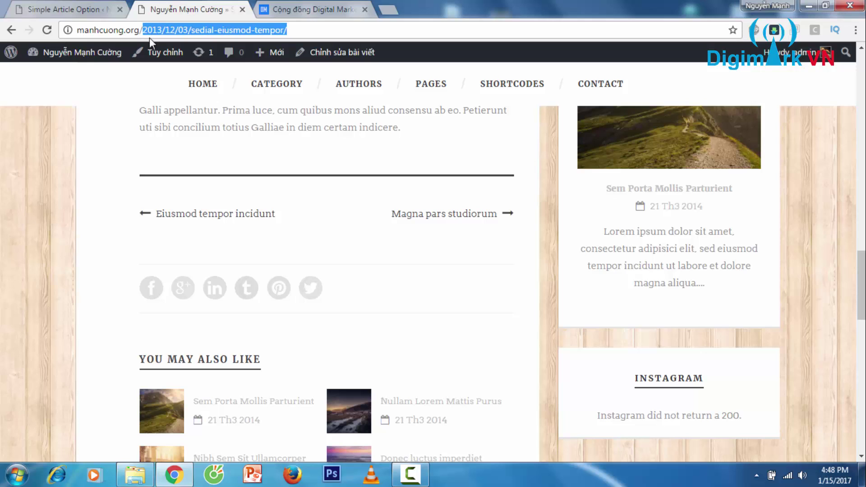
left_click(144, 30)
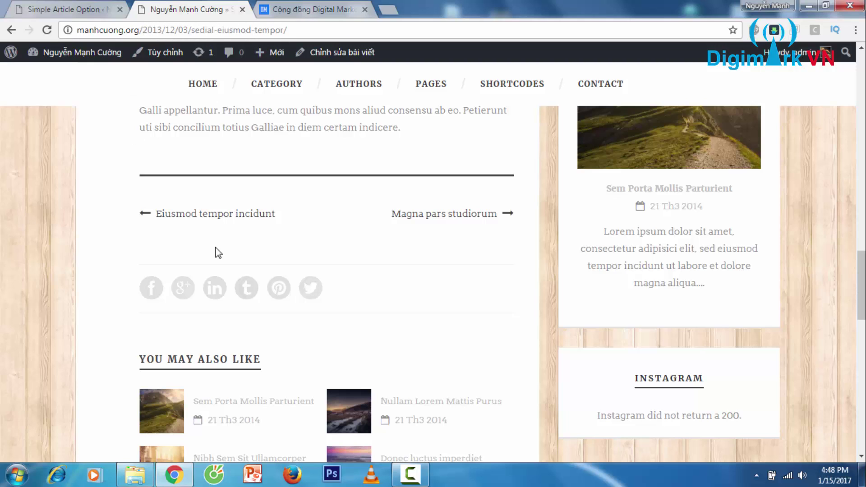
left_click(70, 6)
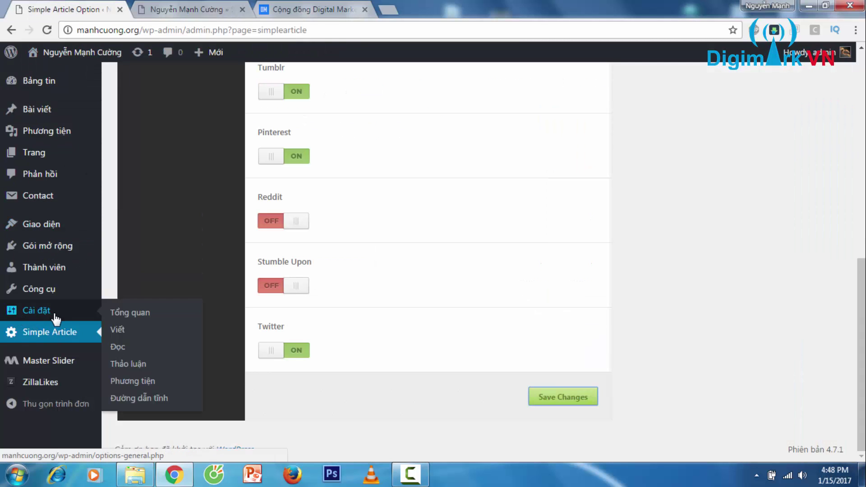
Step: Delete the site tagline text in General Settings
left_click(149, 314)
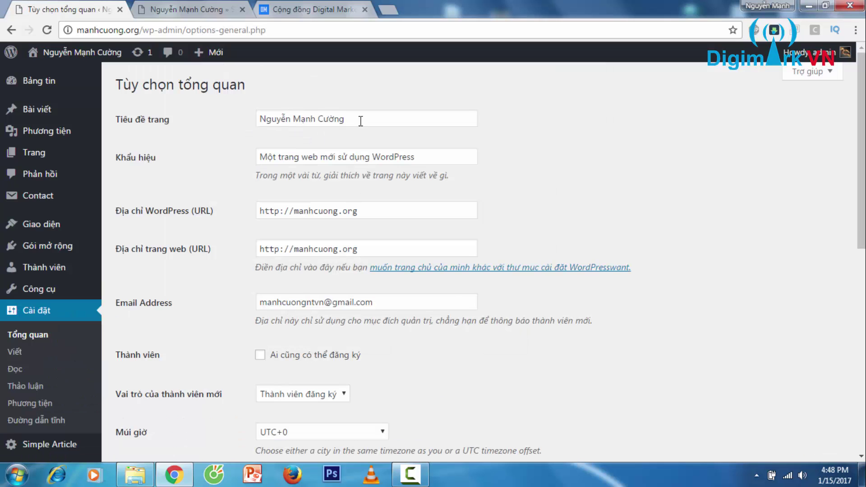
left_click_drag(360, 120, 219, 114)
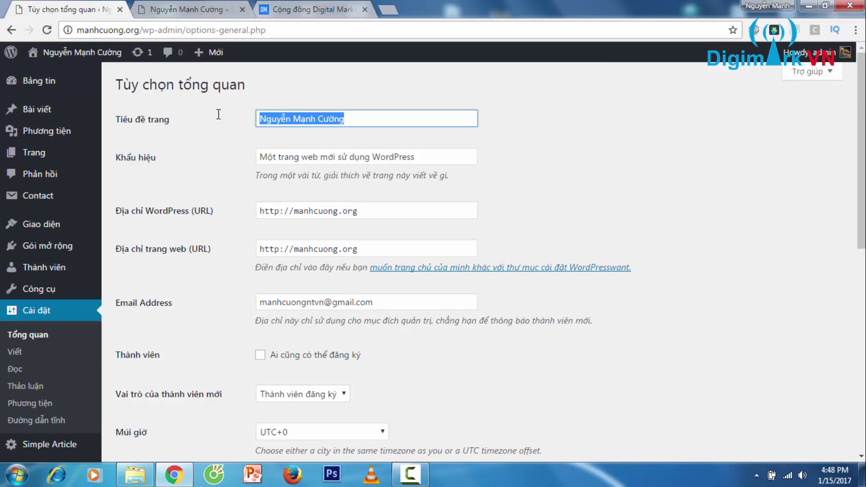
left_click_drag(415, 156, 238, 150)
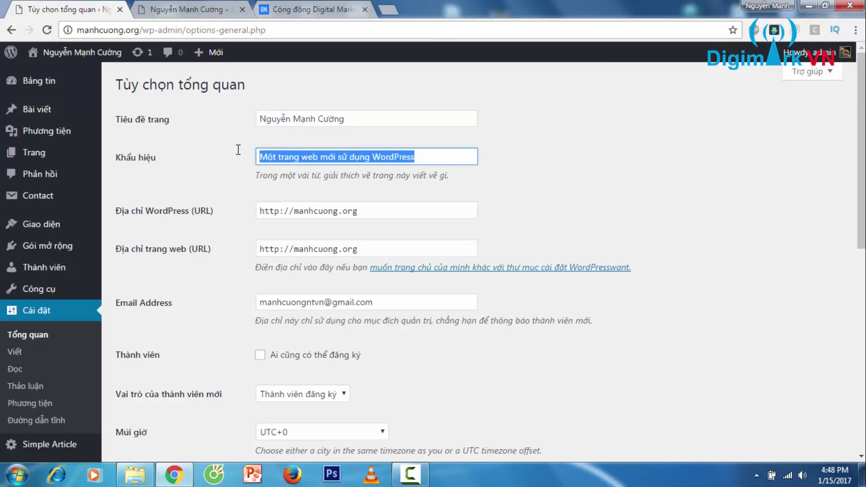
key("BackSpace")
Step: Set the site timezone to UTC+7 and save the general settings
scroll(581, 198, "down", 4)
left_click(332, 242)
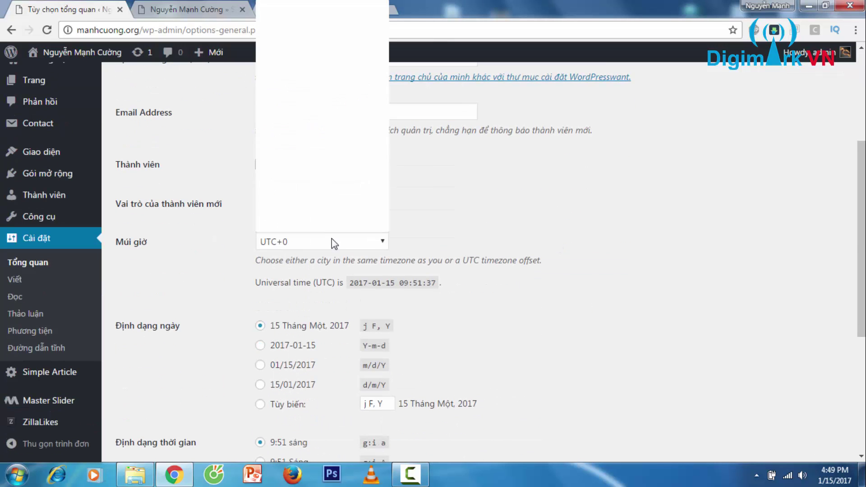
scroll(337, 178, "down", 8)
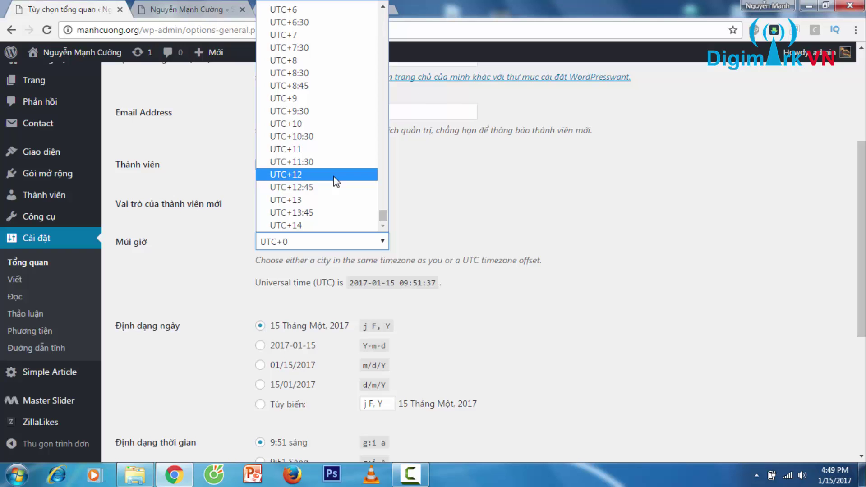
left_click(317, 36)
scroll(516, 305, "down", 5)
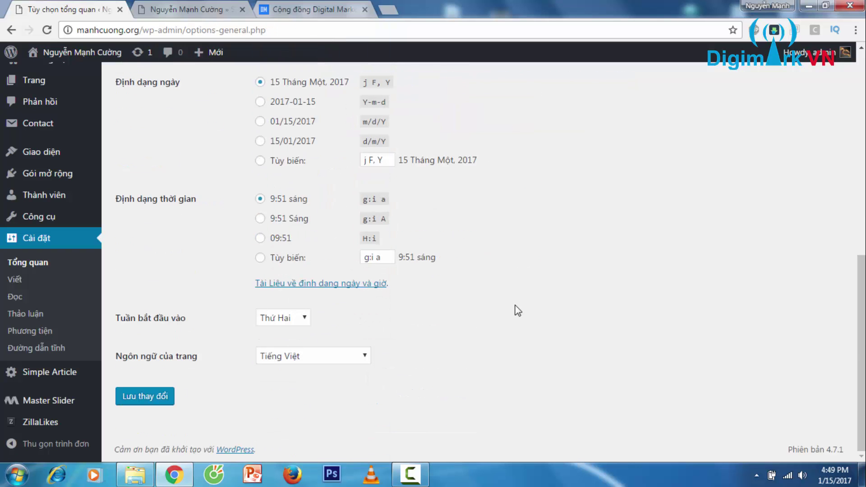
left_click(173, 397)
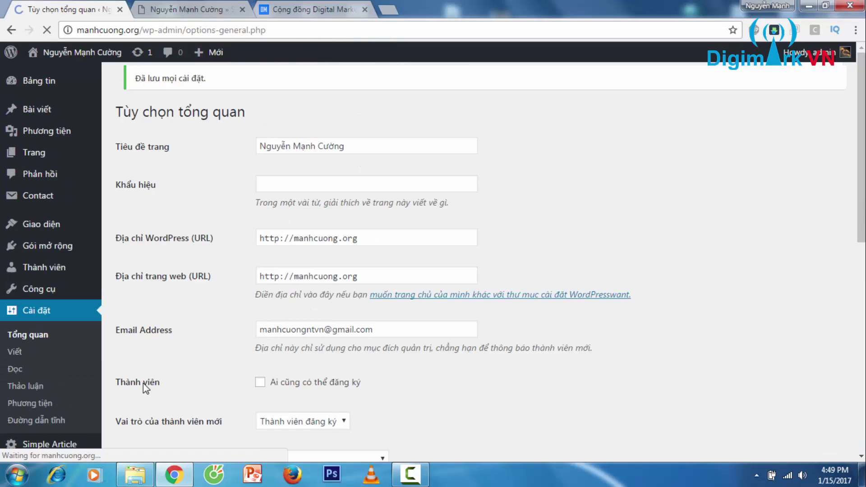
scroll(113, 392, "down", 3)
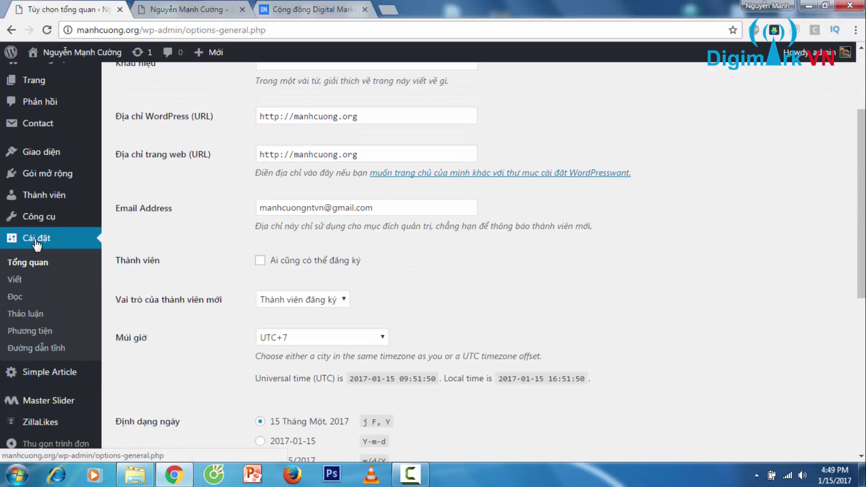
Step: Change the custom permalink structure to /%postname%.html and save it
left_click(34, 346)
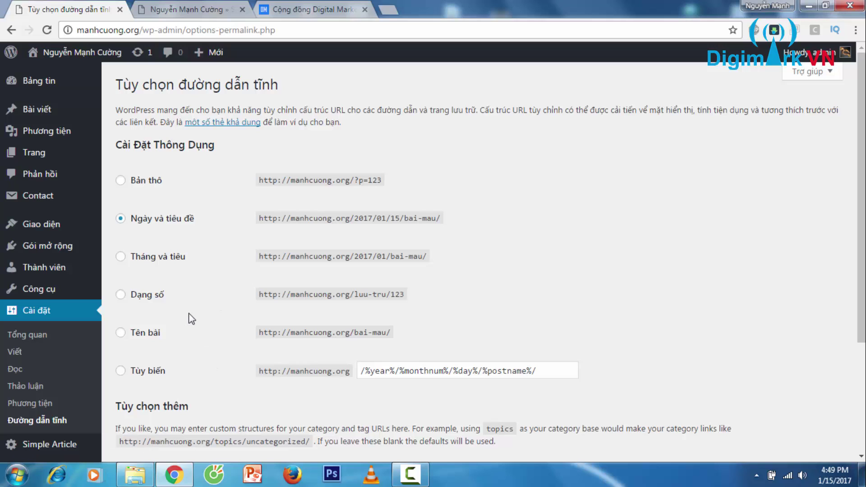
left_click(134, 336)
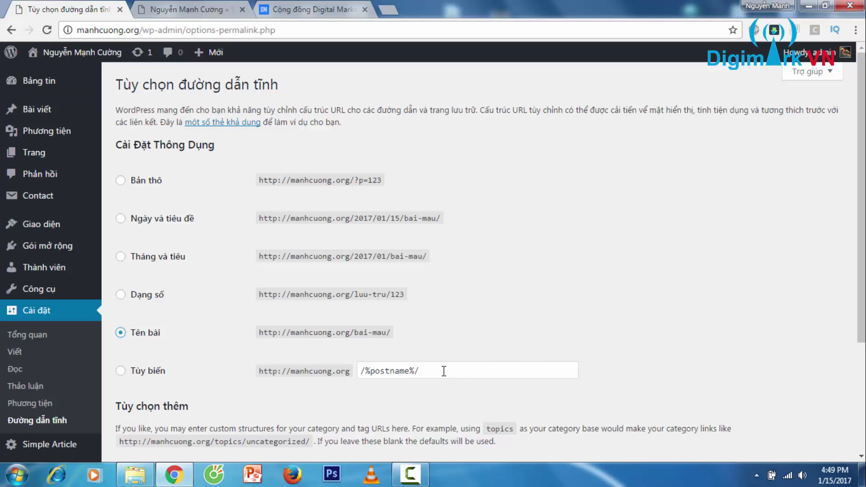
left_click(494, 374)
key("BackSpace")
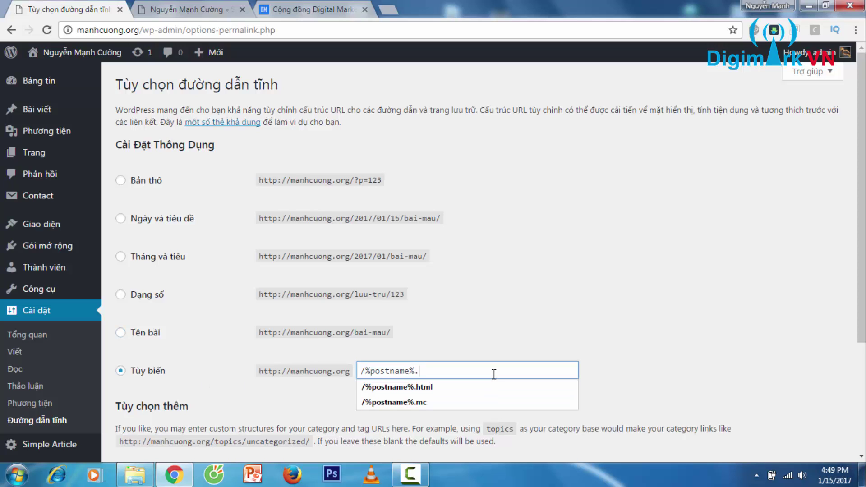
type(".h")
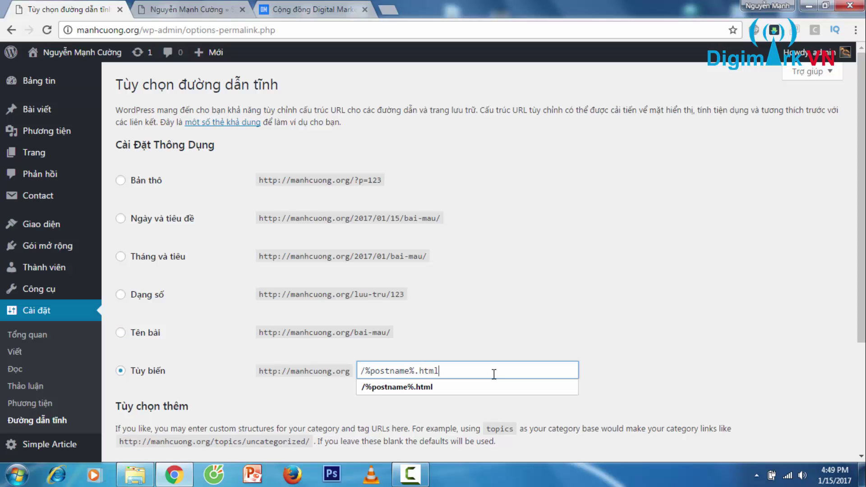
type("tml")
scroll(658, 364, "down", 3)
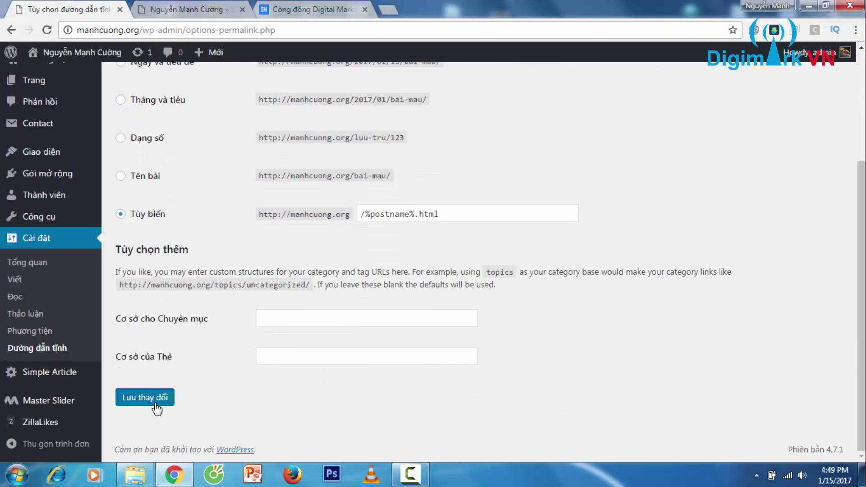
left_click(155, 404)
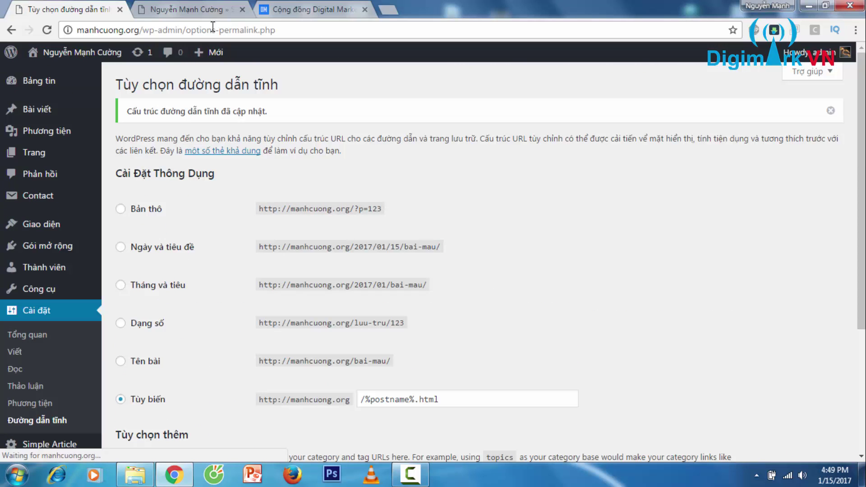
Step: Open a post on the live site to confirm its address ends in .html
left_click(192, 7)
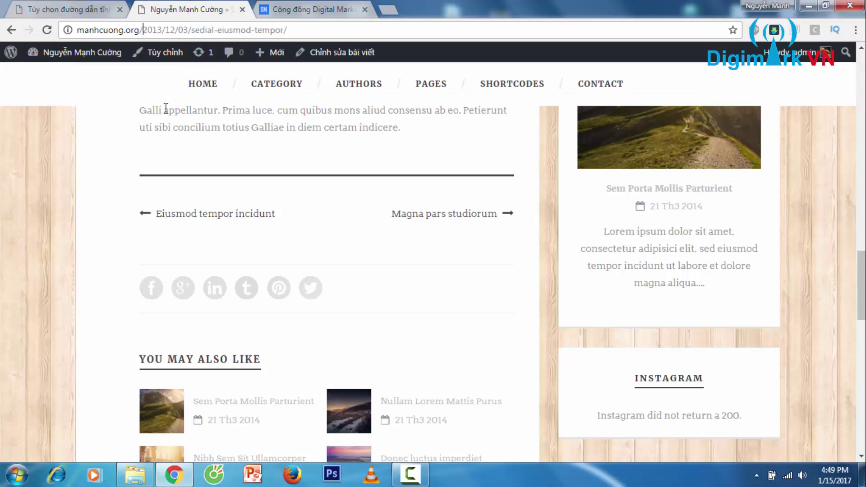
left_click(203, 84)
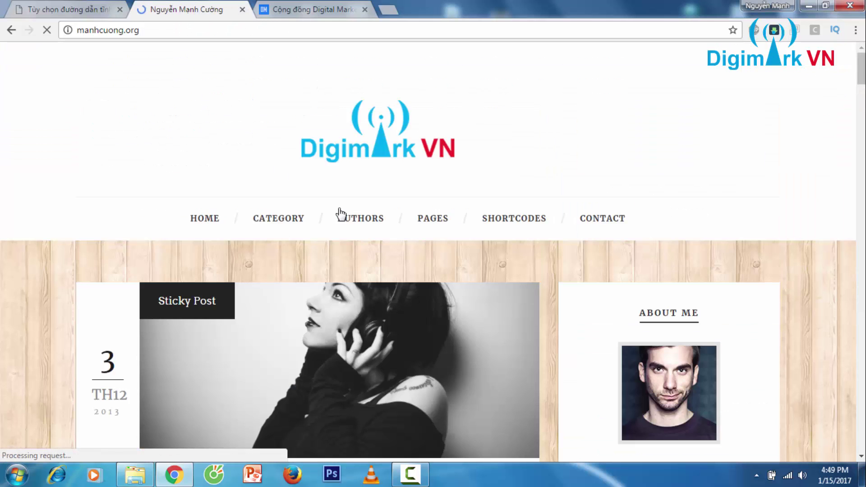
scroll(352, 221, "down", 4)
scroll(380, 303, "down", 3)
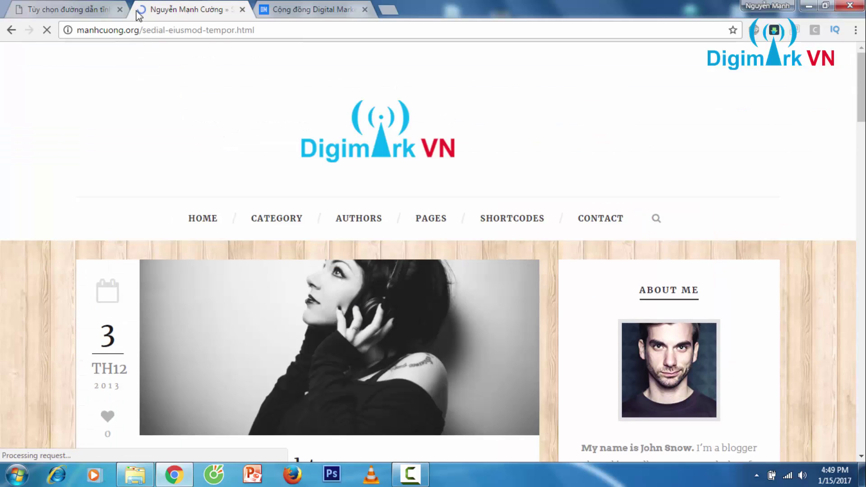
left_click_drag(139, 29, 286, 28)
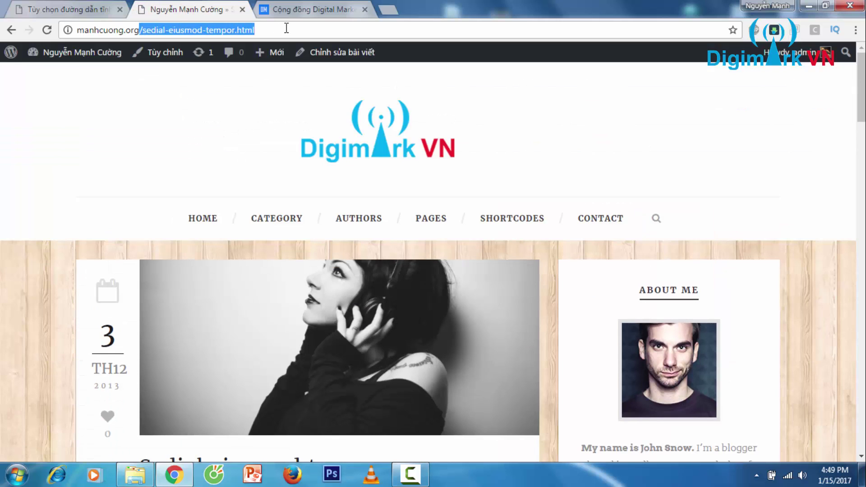
left_click(192, 30)
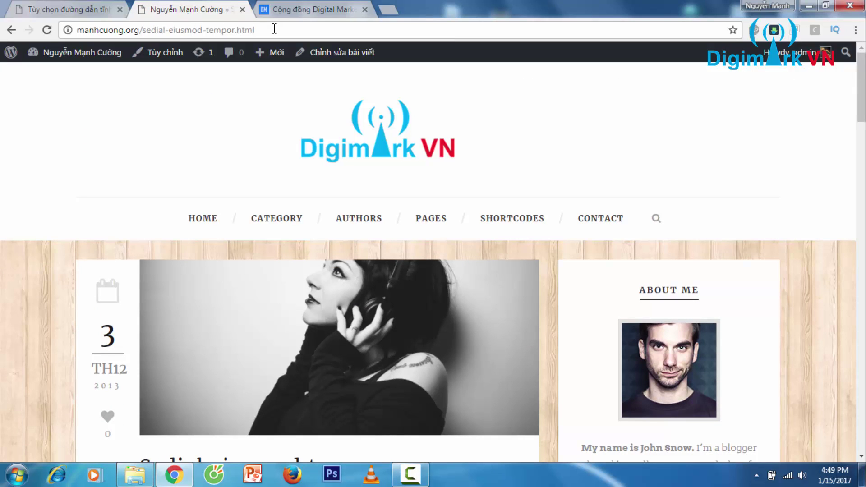
scroll(532, 188, "down", 6)
key("ctrl+Page_Up")
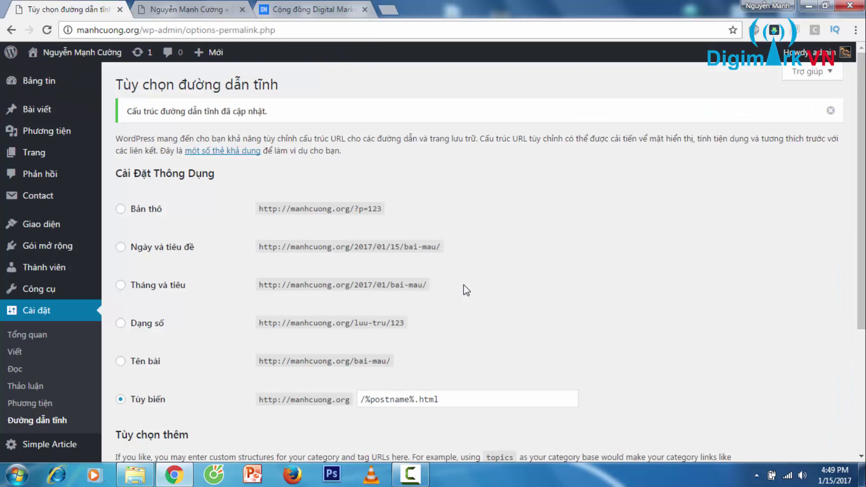
left_click(186, 8)
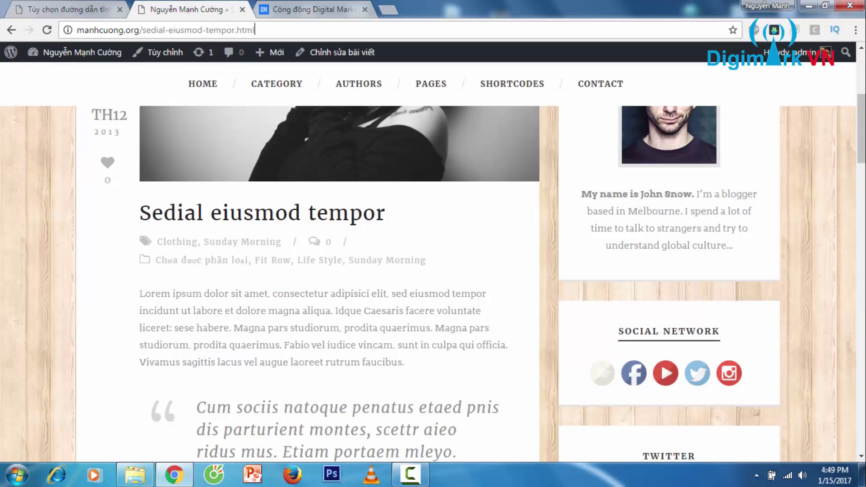
Step: Inspect the post page's About Me and Tag Cloud footer widgets and its sidebar
scroll(433, 283, "down", 20)
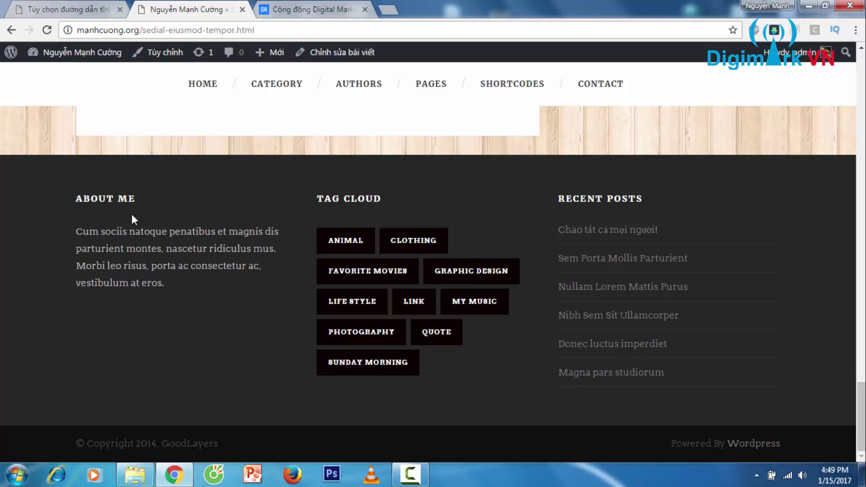
left_click_drag(74, 198, 173, 321)
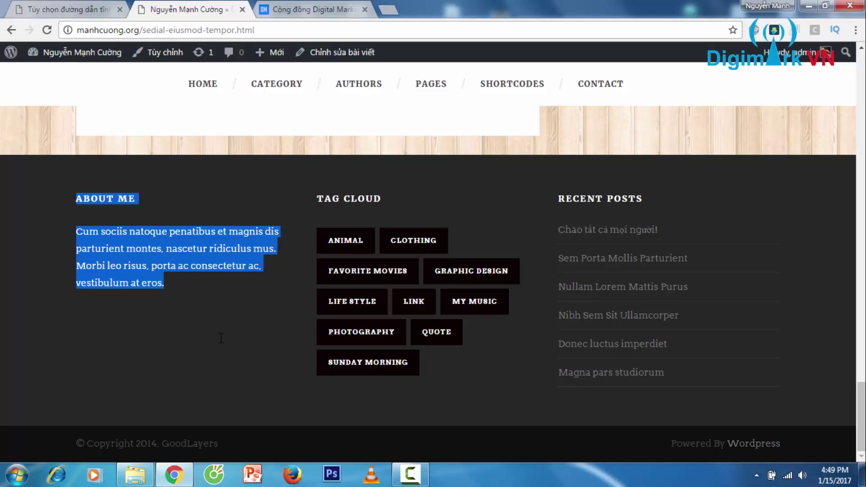
left_click_drag(320, 199, 503, 230)
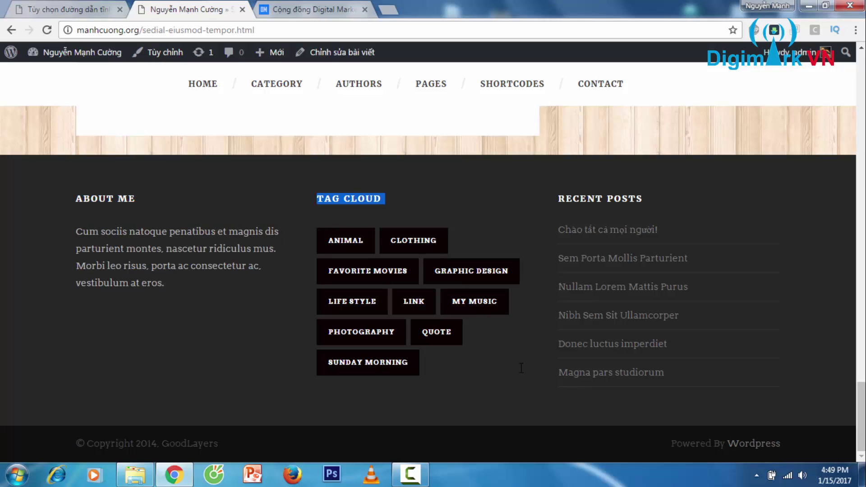
left_click_drag(559, 198, 677, 258)
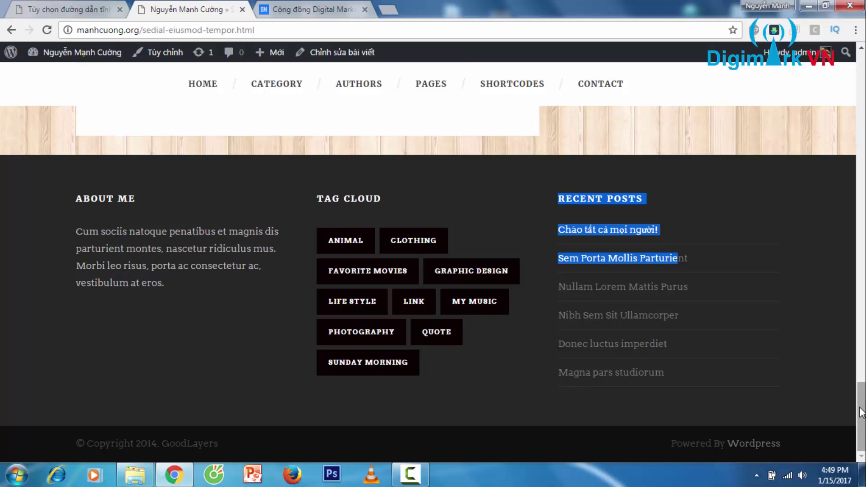
scroll(862, 370, "up", 3)
scroll(861, 370, "up", 10)
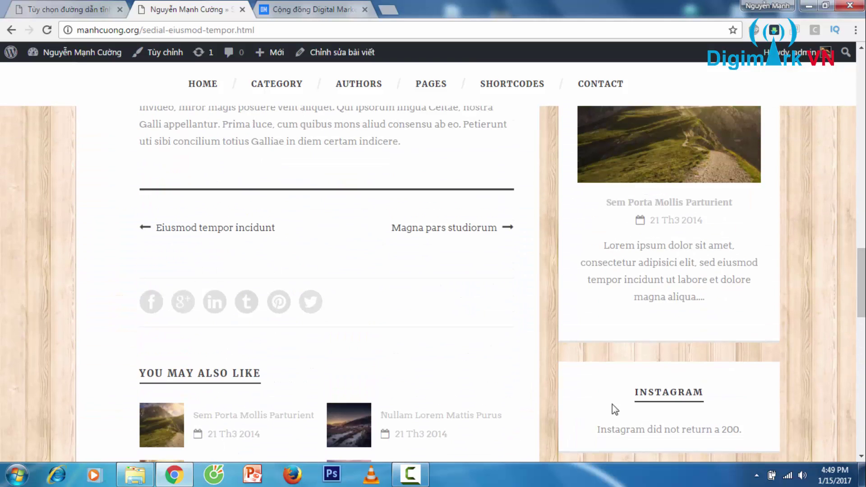
scroll(710, 418, "up", 3)
scroll(594, 193, "up", 1)
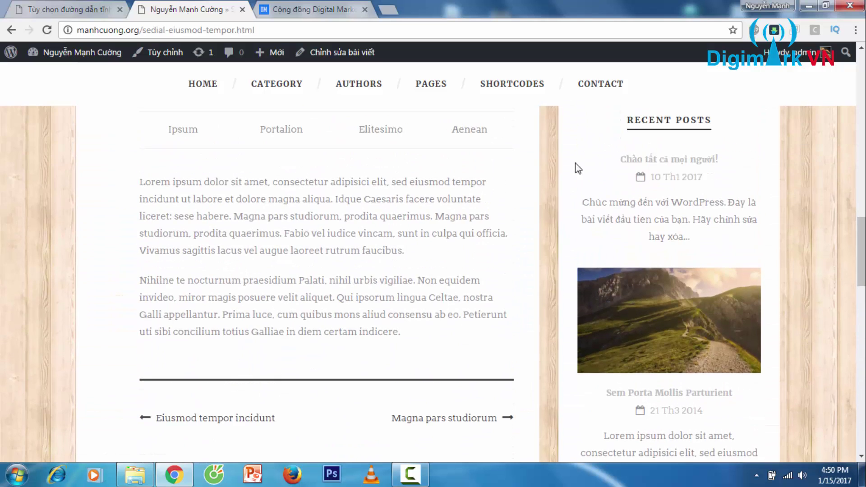
scroll(605, 132, "up", 3)
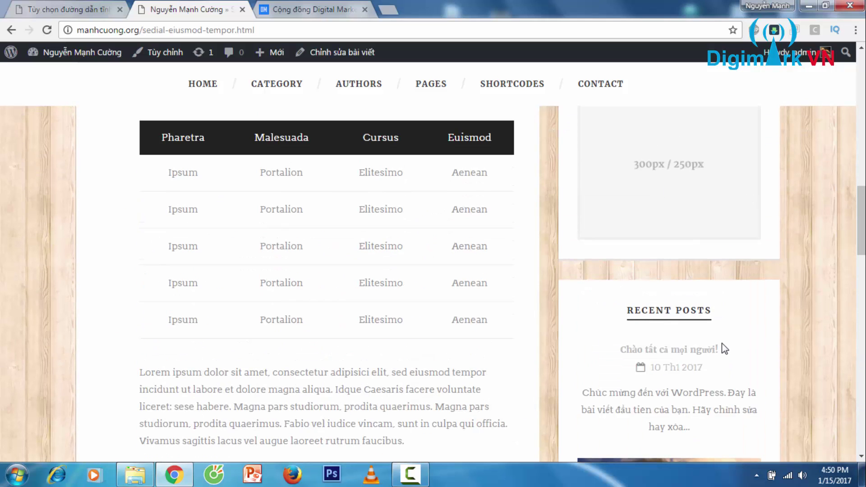
scroll(767, 334, "up", 2)
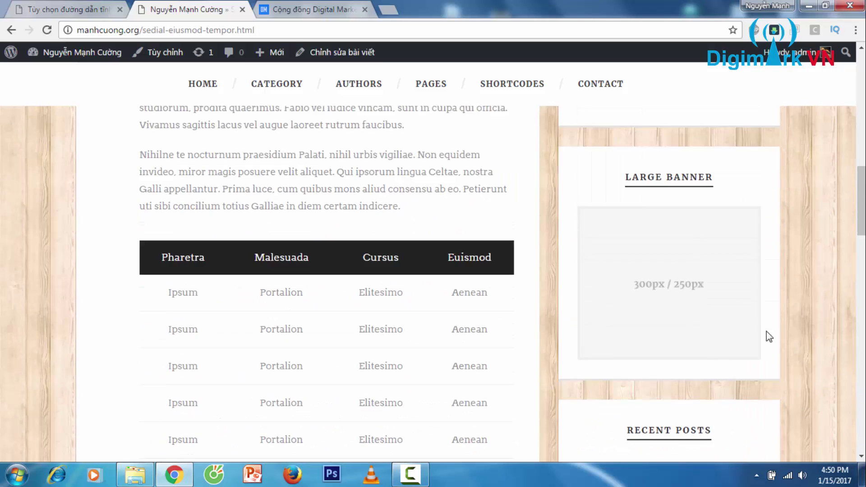
scroll(838, 396, "down", 8)
scroll(835, 390, "down", 5)
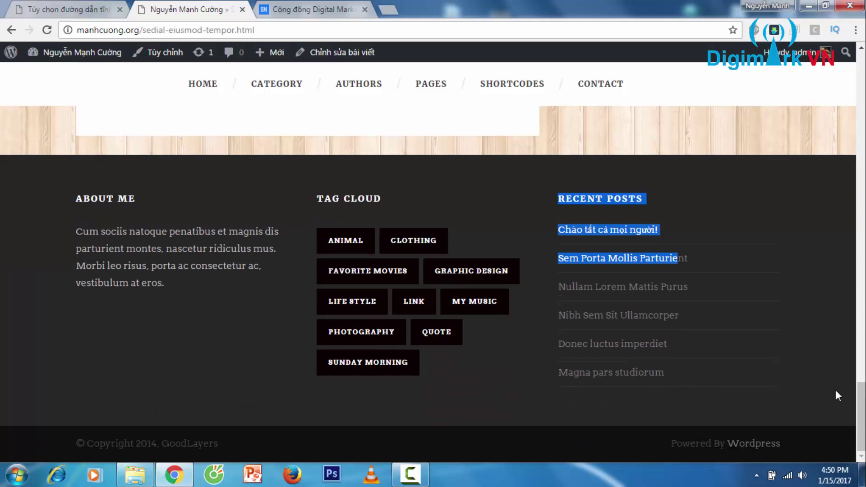
left_click(67, 9)
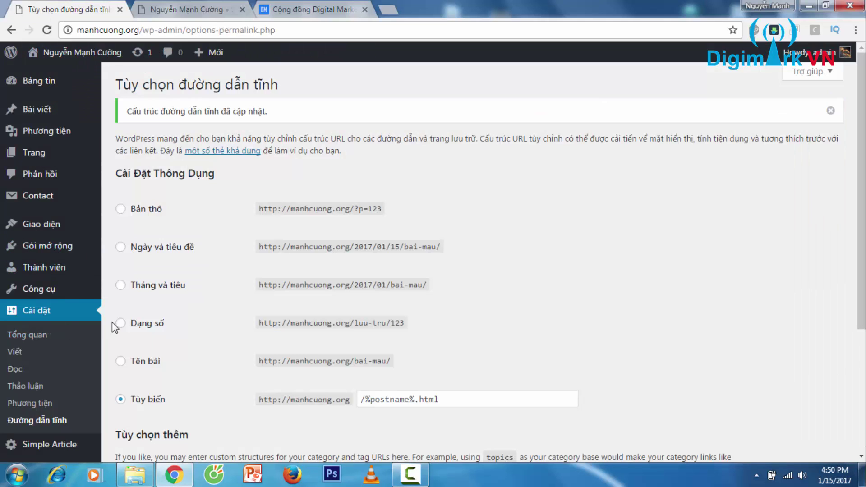
Step: Expand the Footer 1 About Me text widget on the Widgets page, comparing it with the live footer
mouse_move(58, 230)
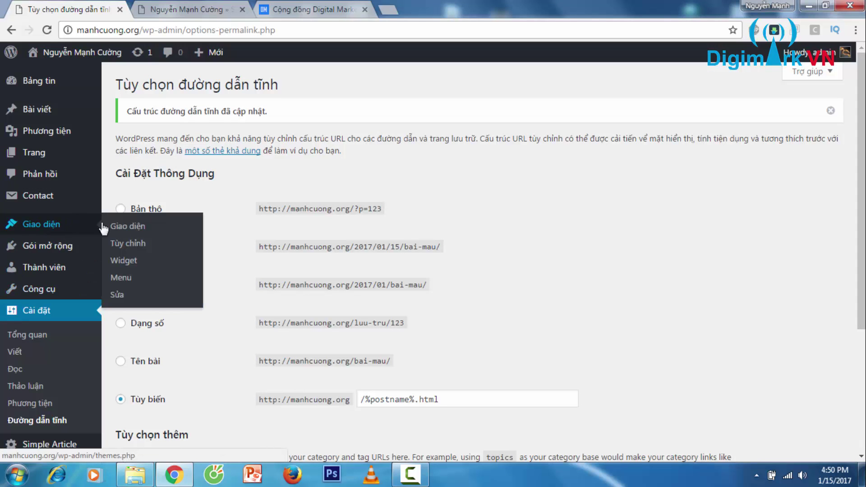
left_click(128, 263)
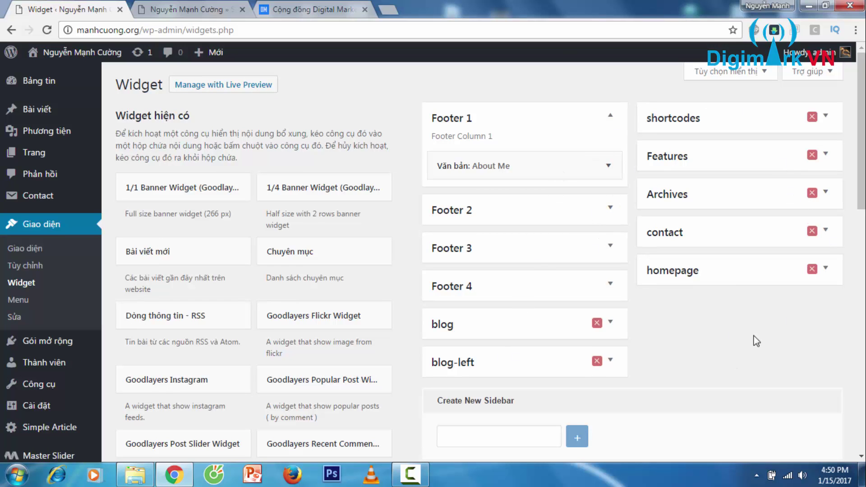
scroll(754, 337, "down", 2)
scroll(712, 222, "down", 2)
scroll(768, 222, "up", 4)
left_click(607, 166)
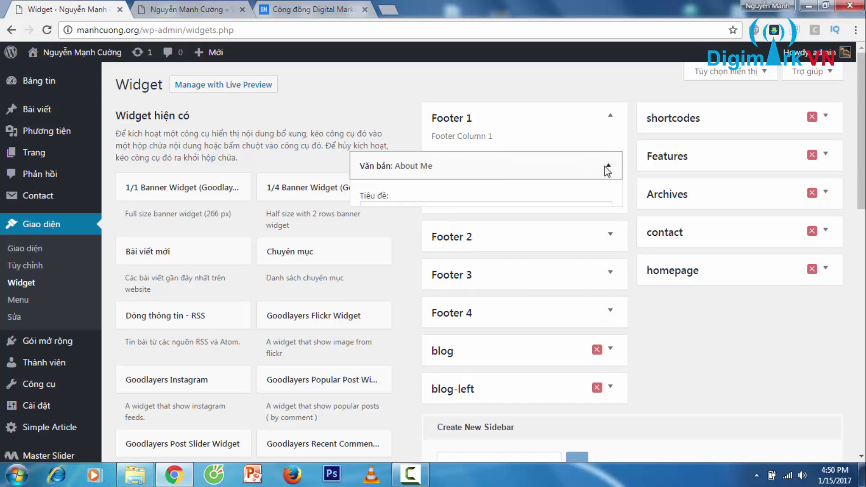
left_click(167, 9)
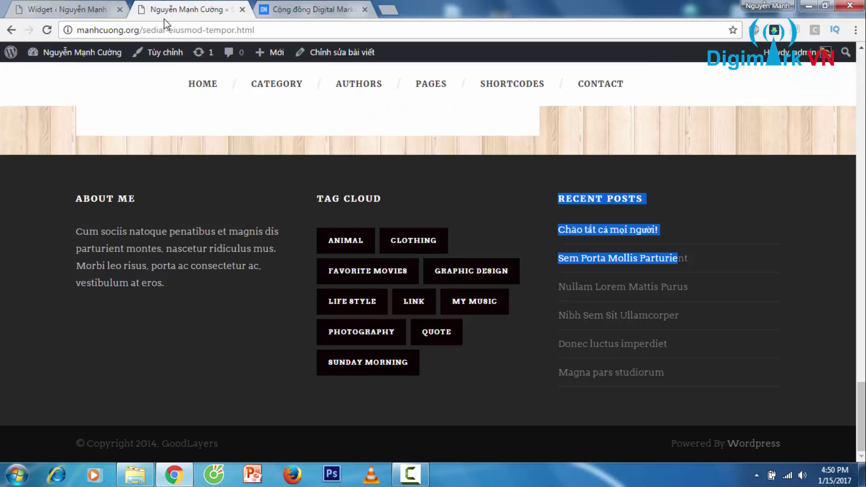
left_click(493, 201)
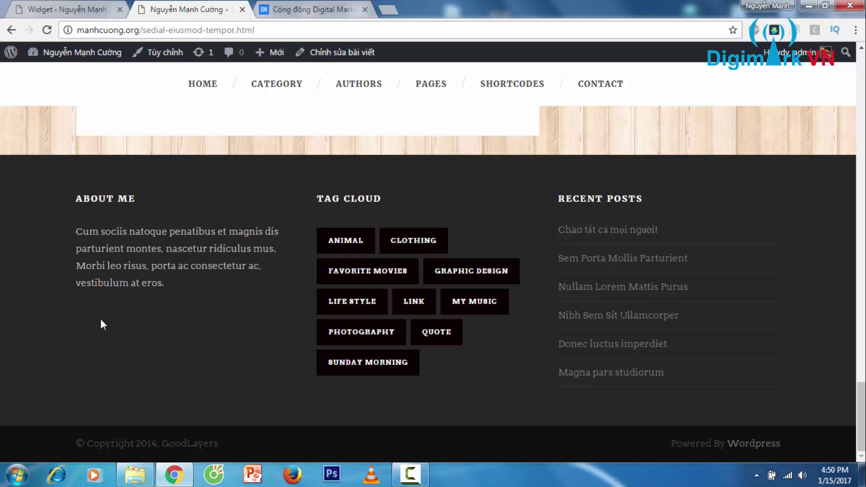
left_click(64, 9)
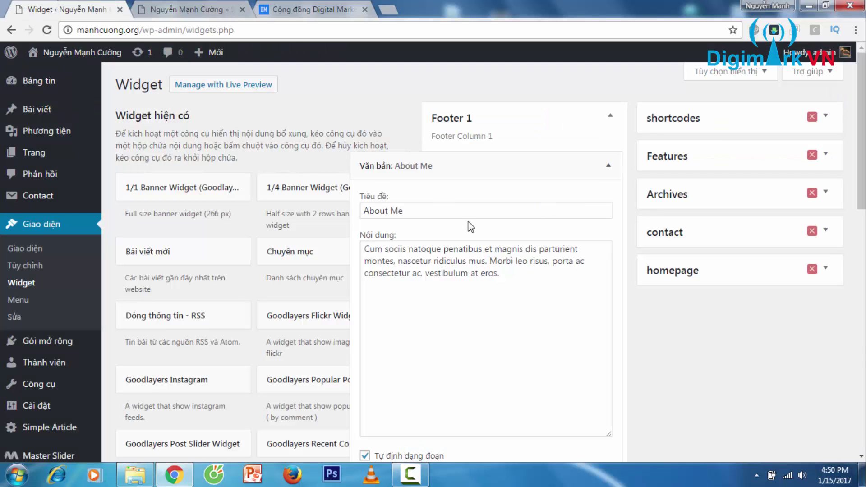
Step: Retitle the widget 'Về …' with the owner's name, set content to 'Chào tất cả mọi người!', and save
left_click(455, 214)
triple_click(498, 215)
type("Về Nguyễn Mạnh Cường")
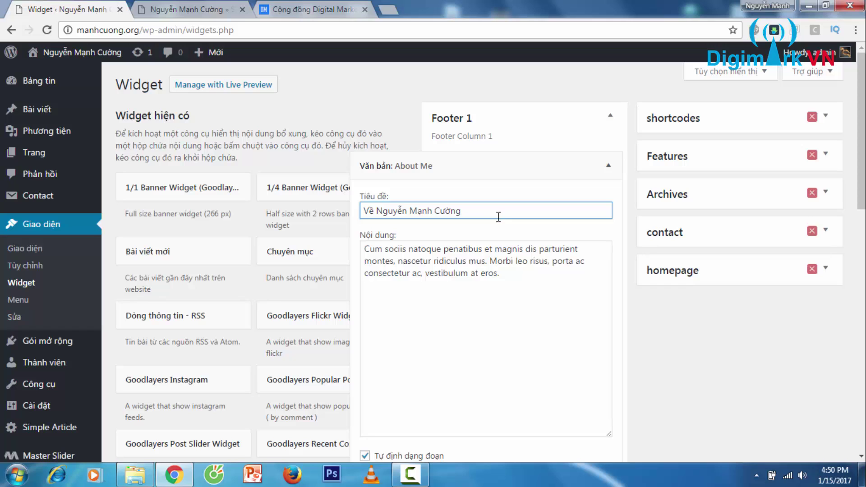
left_click(530, 285)
key("ctrl+a")
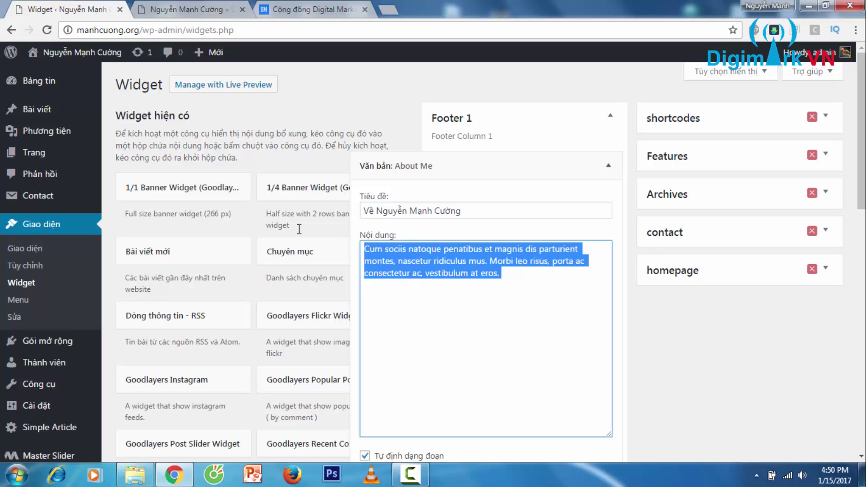
type("Chao")
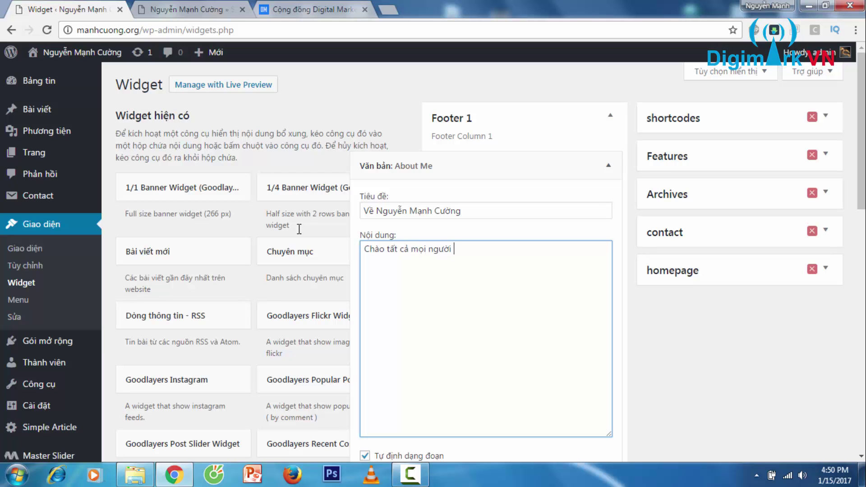
scroll(622, 378, "down", 4)
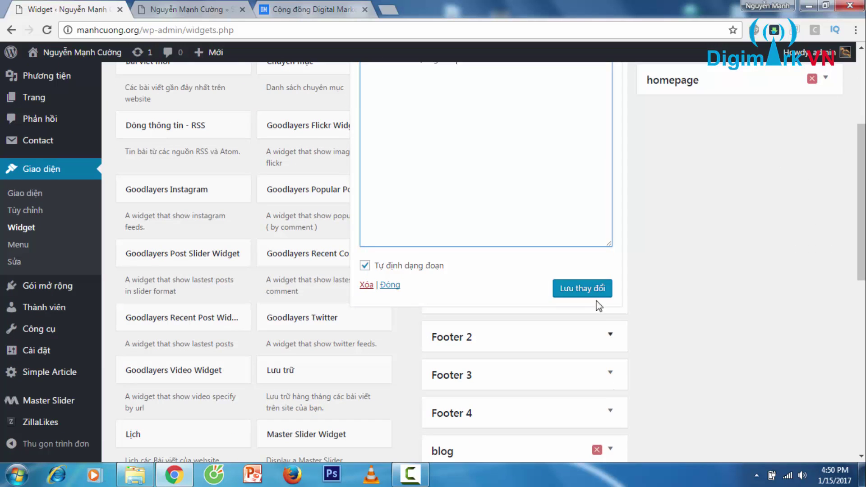
left_click(595, 294)
Step: Reload the live site to verify the new footer heading and greeting
left_click(190, 9)
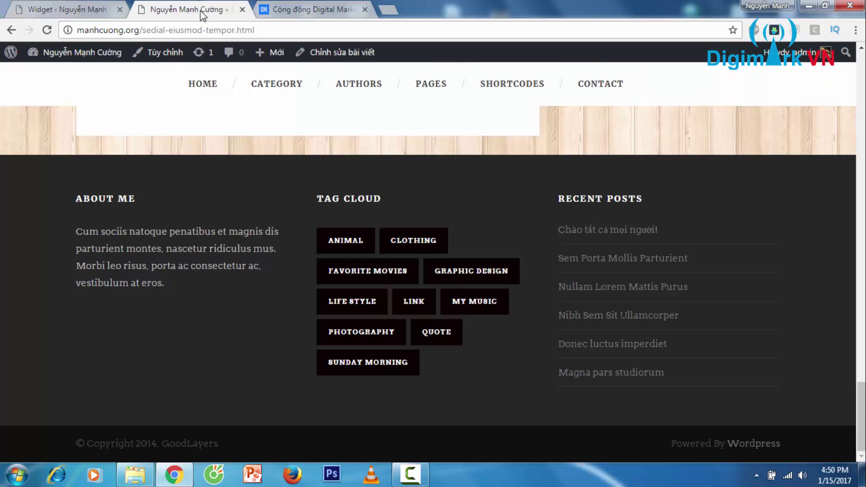
key("F5")
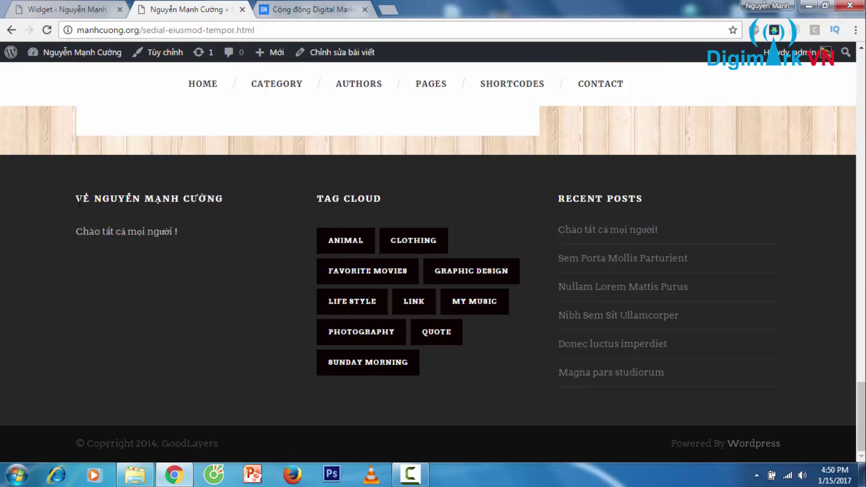
left_click_drag(78, 199, 207, 258)
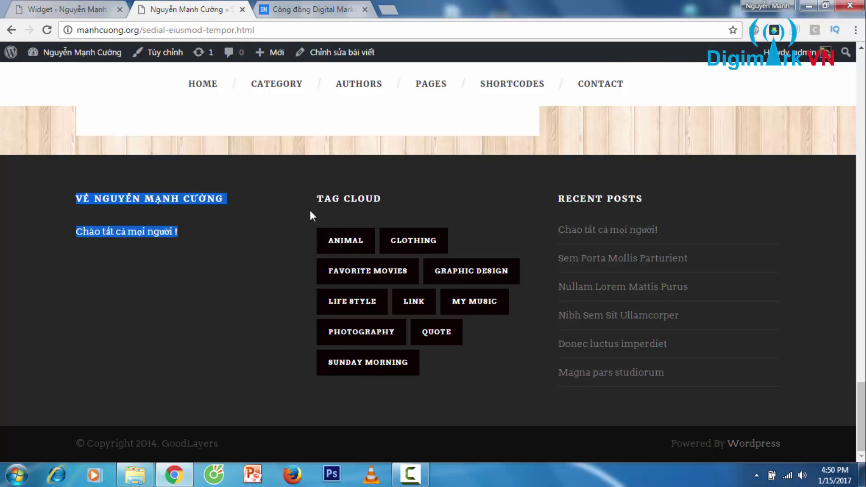
left_click_drag(315, 200, 382, 199)
left_click(68, 9)
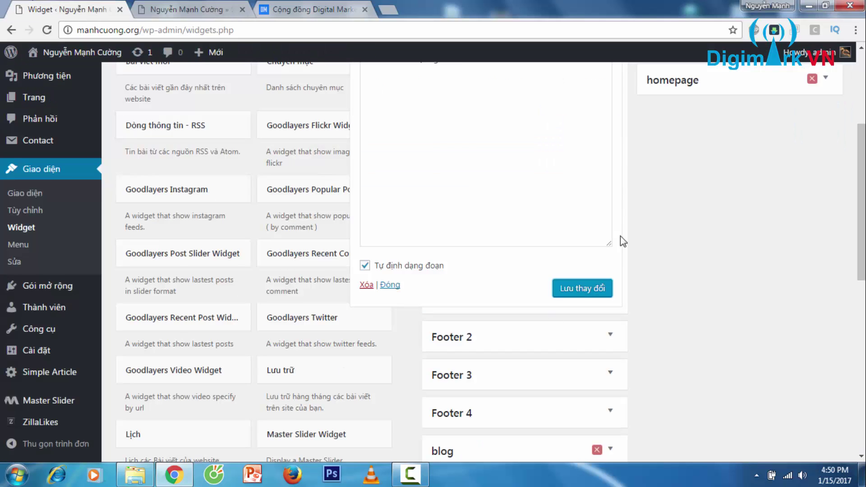
scroll(621, 236, "up", 5)
left_click(607, 166)
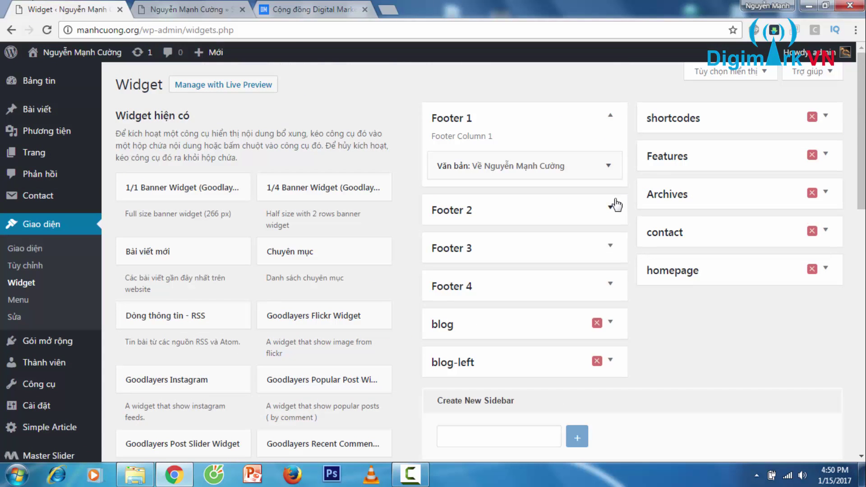
left_click(612, 210)
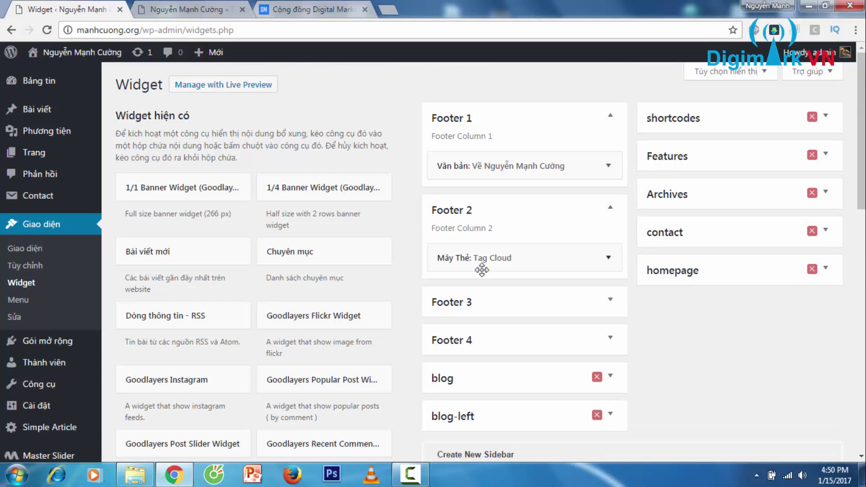
Step: Delete the Tag Cloud widget from Footer 2
left_click(606, 258)
scroll(581, 261, "down", 3)
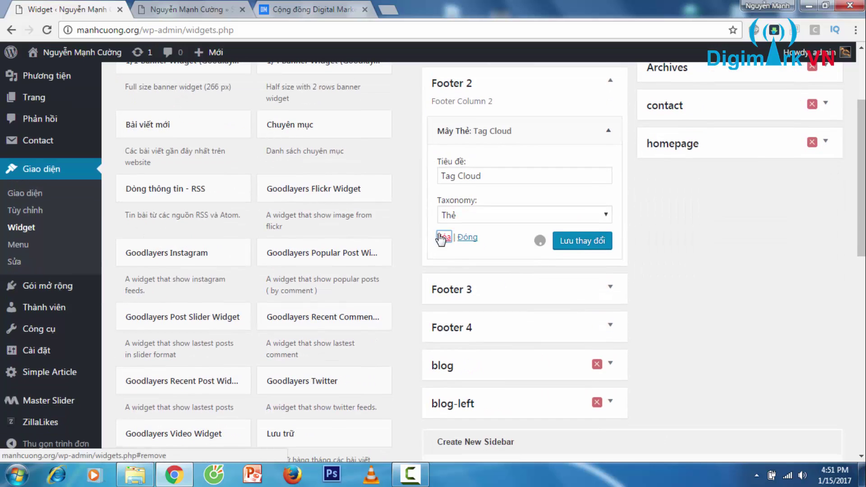
left_click(442, 237)
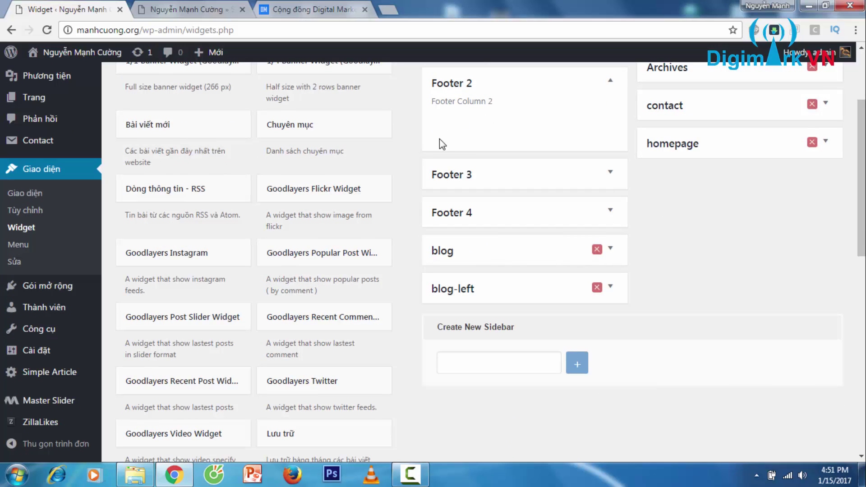
scroll(440, 139, "up", 1)
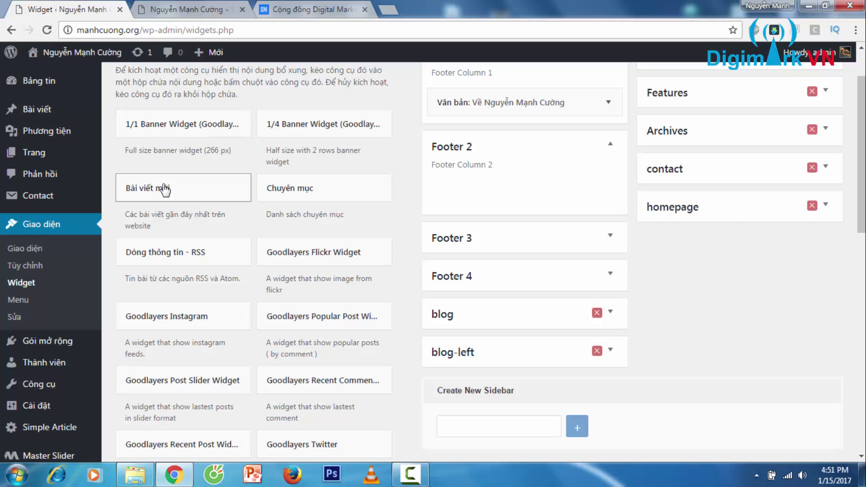
Step: Add a recent-posts widget titled 'Bài viết mới' to Footer 2
left_click_drag(237, 188, 529, 192)
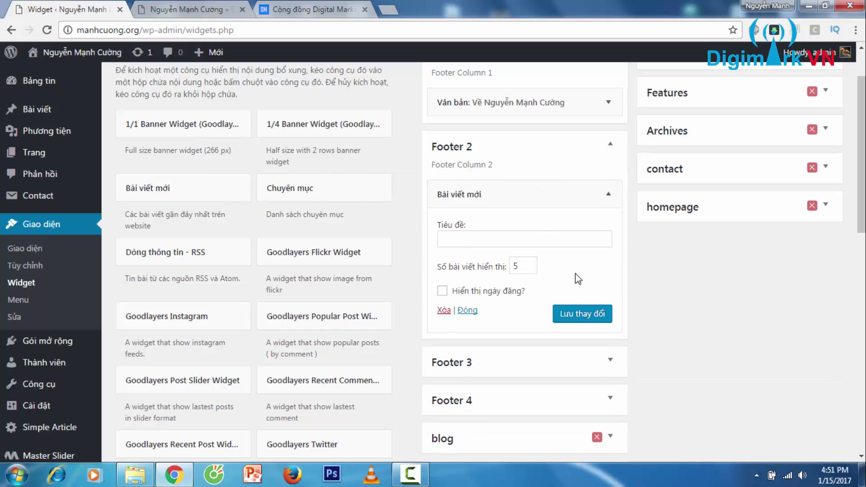
left_click(567, 236)
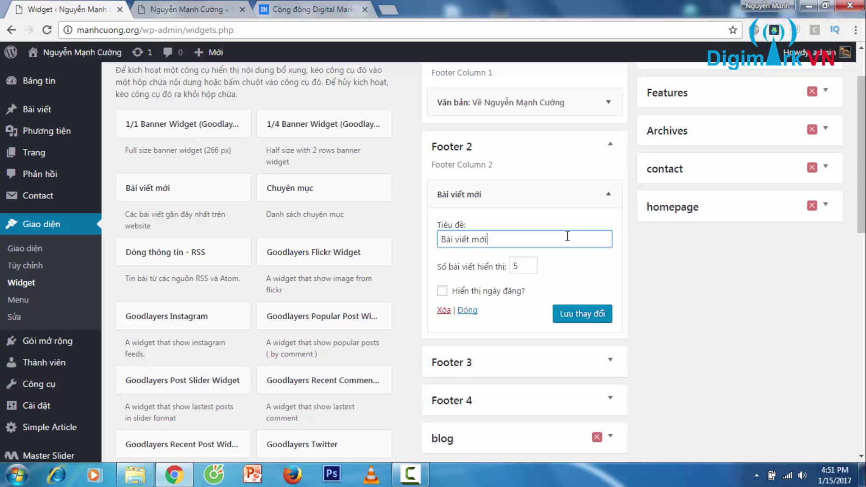
left_click(685, 282)
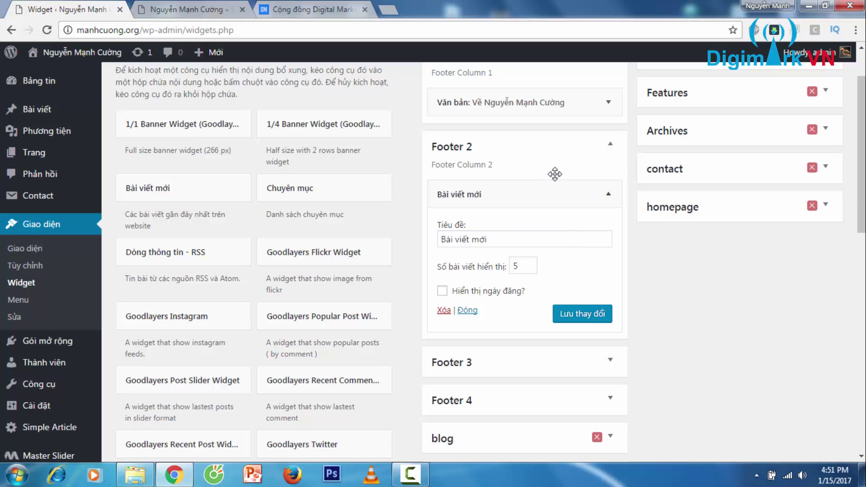
left_click(610, 361)
scroll(663, 367, "down", 3)
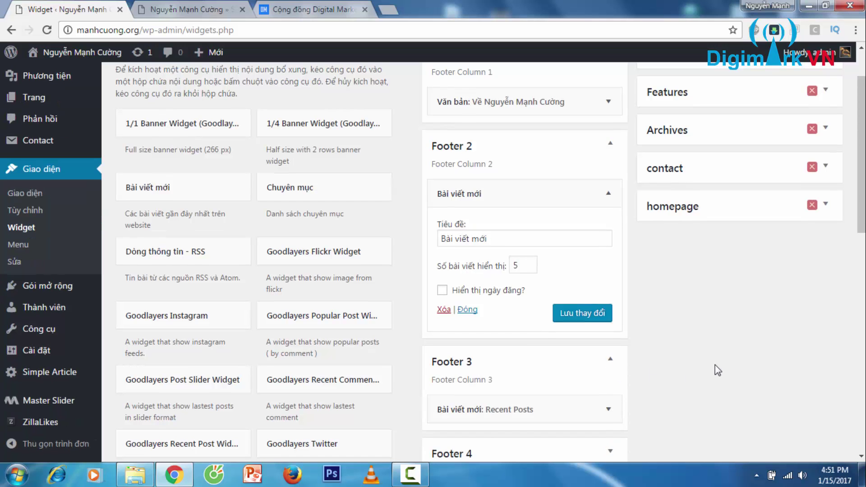
Step: Retitle the Footer 3 Recent Posts widget to 'Bài viết'
left_click(157, 8)
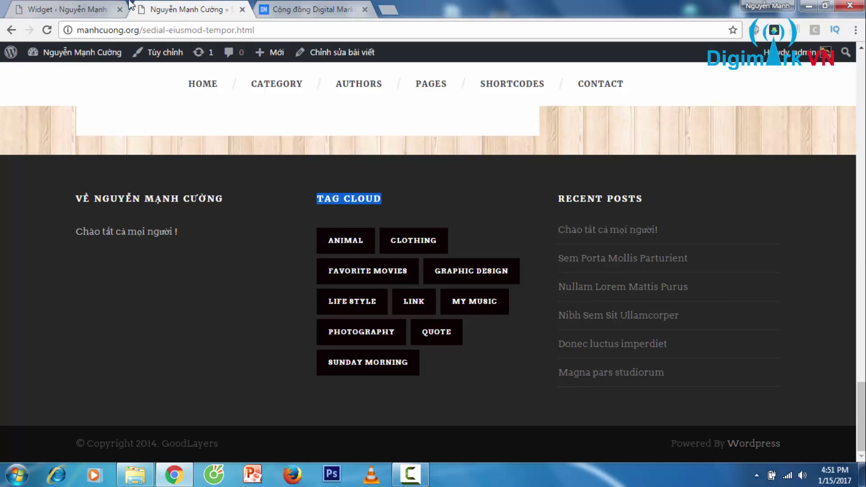
left_click(104, 9)
left_click(605, 284)
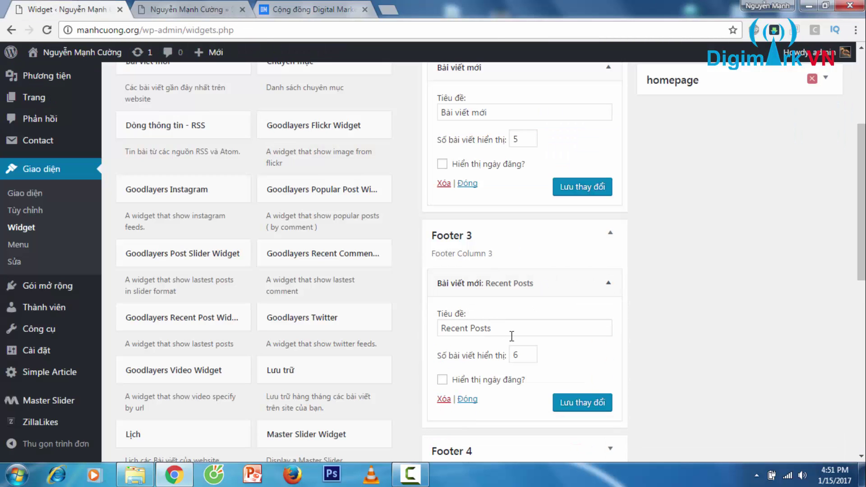
left_click_drag(512, 336, 415, 333)
type("Bai")
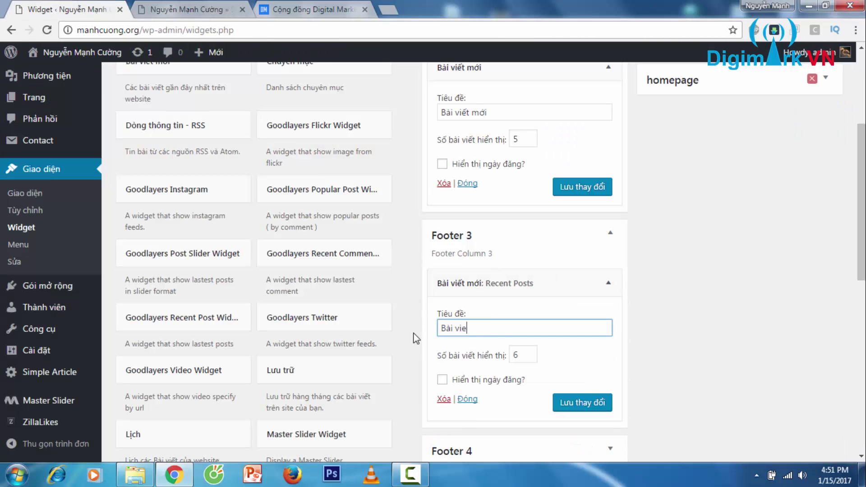
Step: Expand Footer 4 and the blog sidebar to list its widgets, including Twitter
scroll(702, 332, "down", 3)
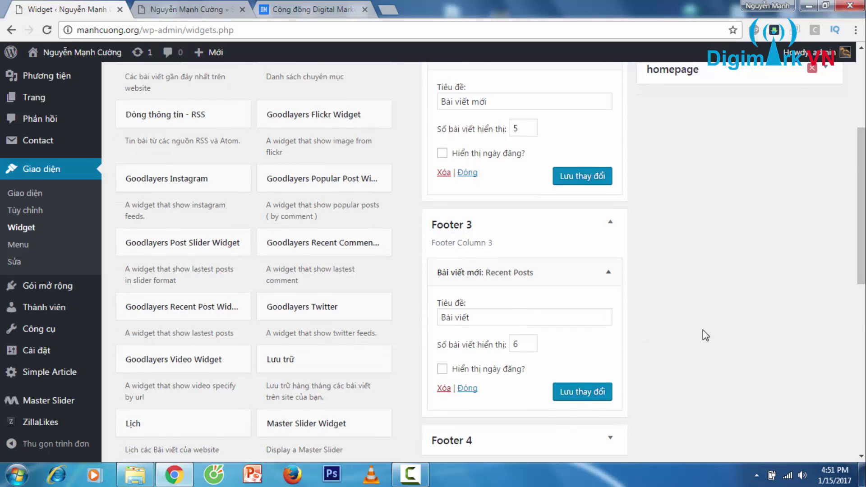
left_click(610, 323)
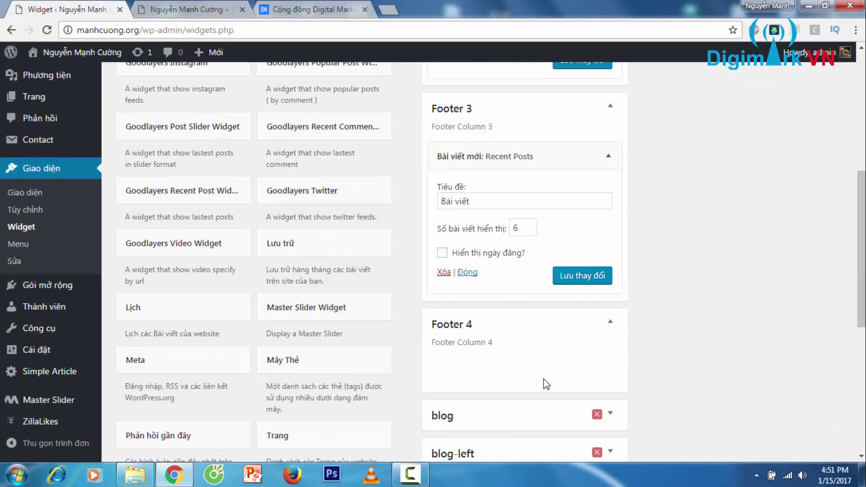
scroll(543, 378, "down", 3)
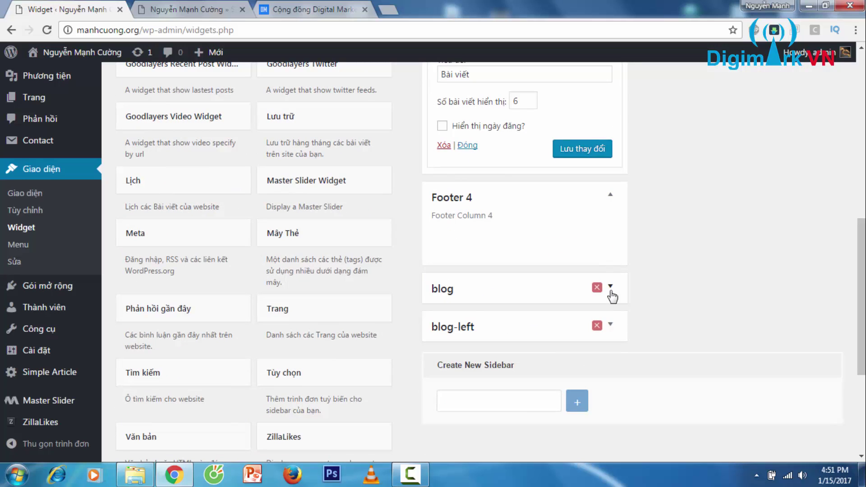
left_click(610, 287)
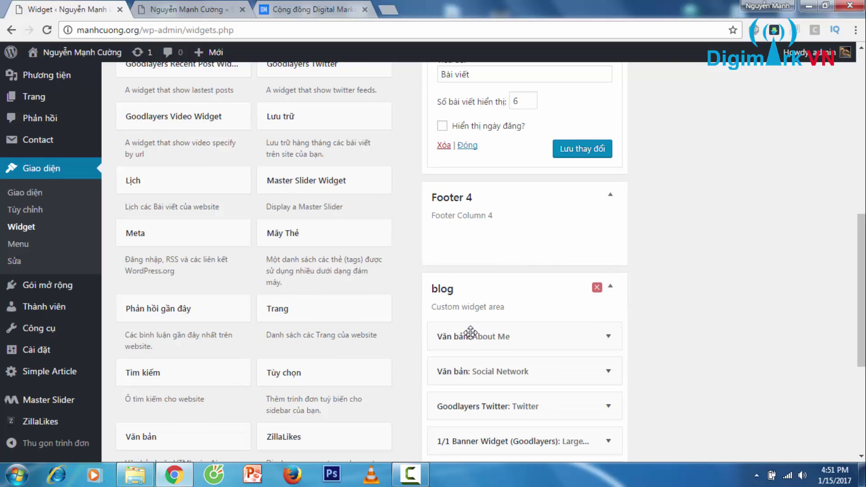
left_click(202, 6)
scroll(286, 226, "up", 10)
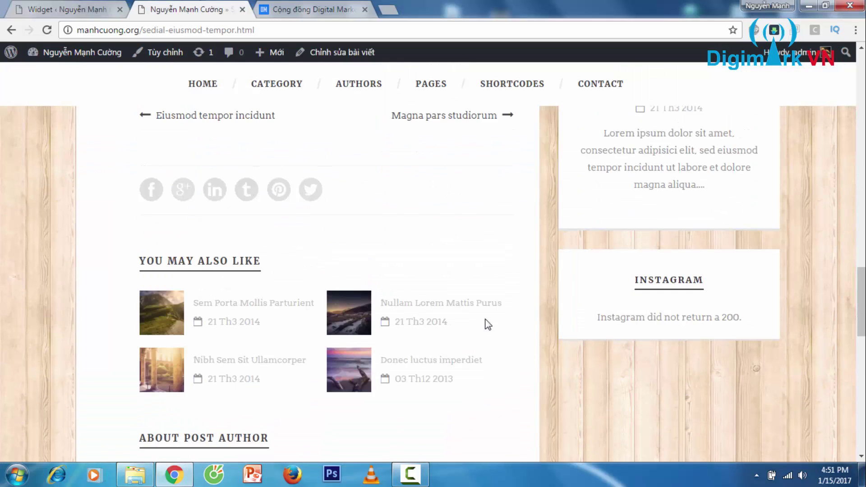
Step: Open the homepage via the DigiMark VN logo and review its About Me and Social Network sidebar
scroll(715, 258, "up", 15)
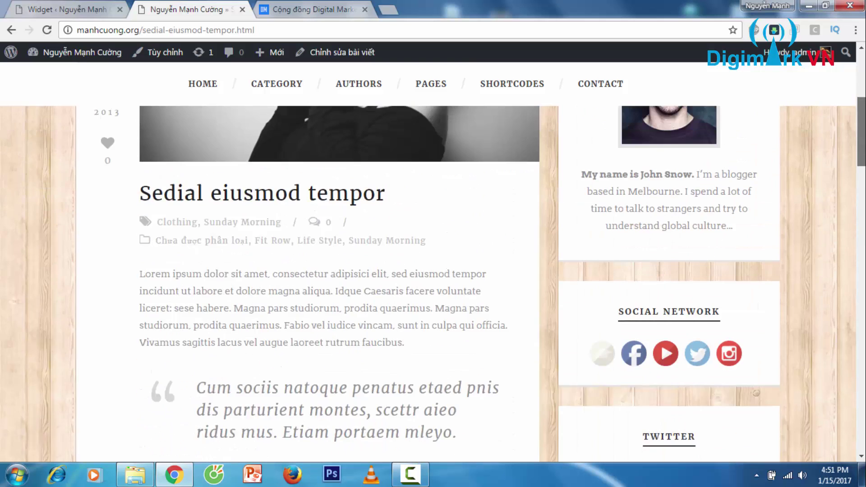
scroll(717, 257, "up", 4)
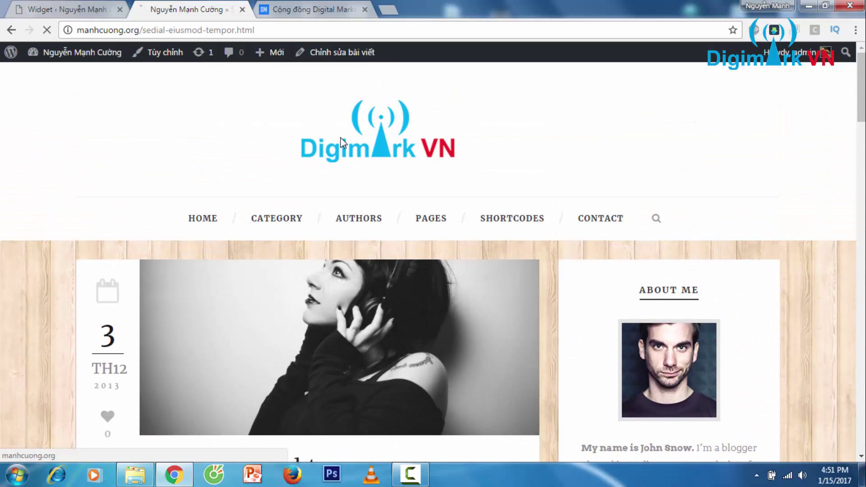
left_click(341, 142)
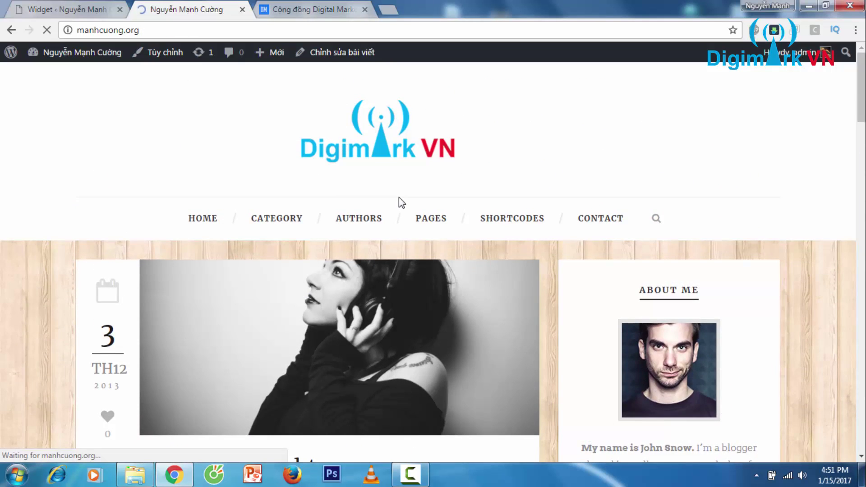
scroll(667, 248, "down", 3)
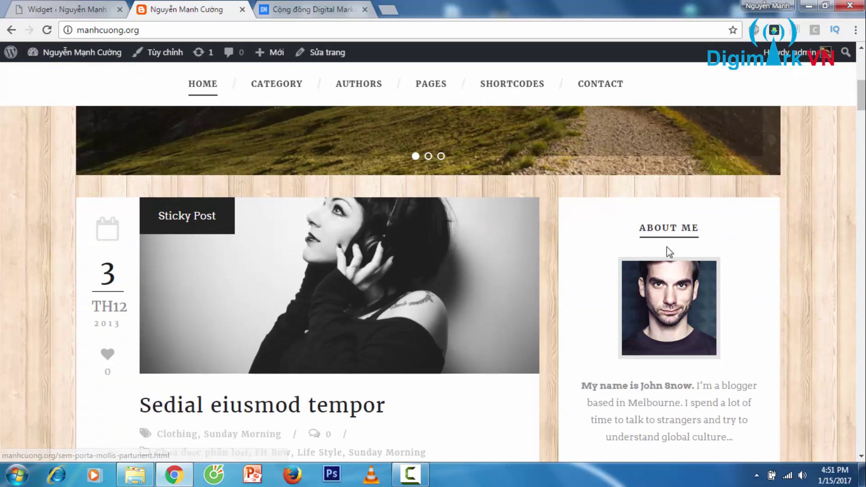
scroll(629, 172, "down", 3)
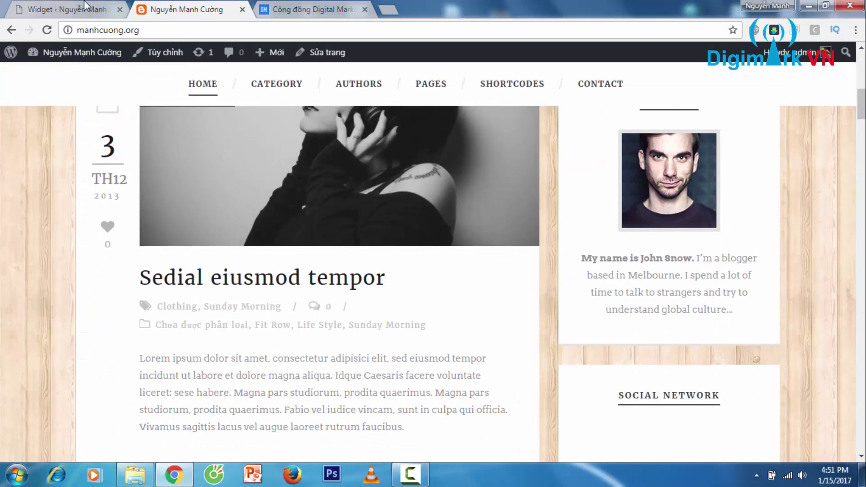
key("ctrl+shift+Tab")
left_click(612, 197)
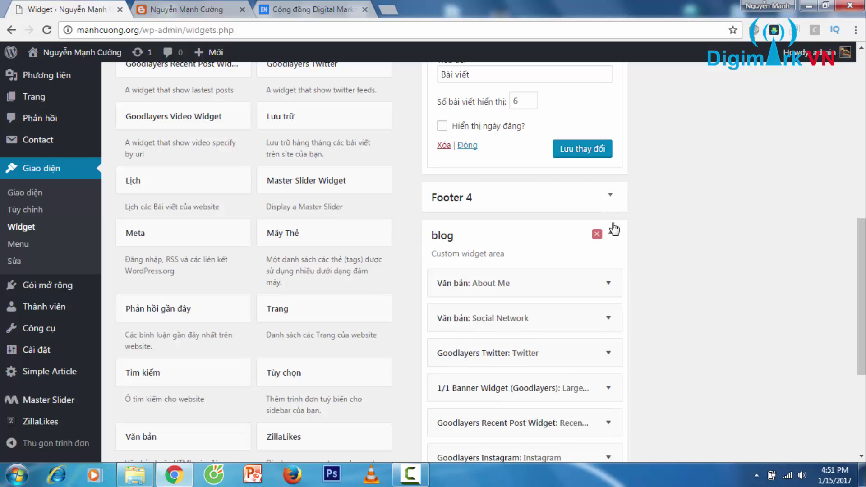
Step: Collapse the blog sidebar, Footer 3 and Footer 2 widget areas
left_click(611, 233)
scroll(717, 257, "up", 7)
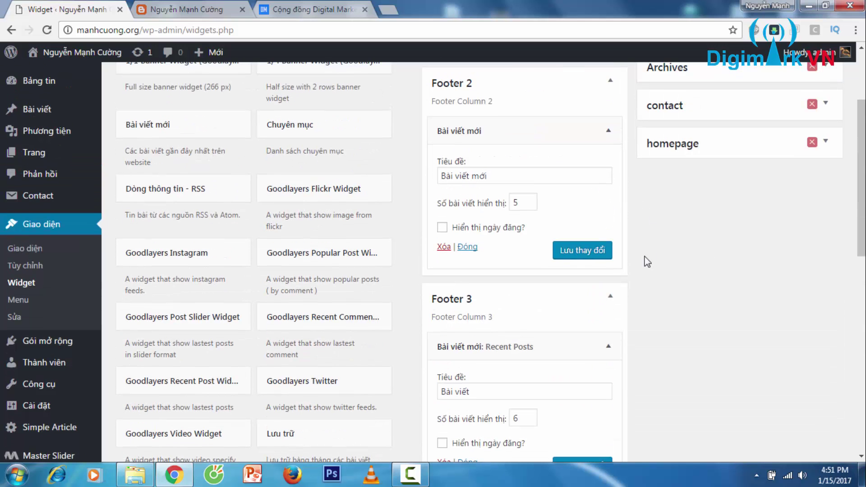
left_click(610, 297)
left_click(608, 132)
left_click(610, 84)
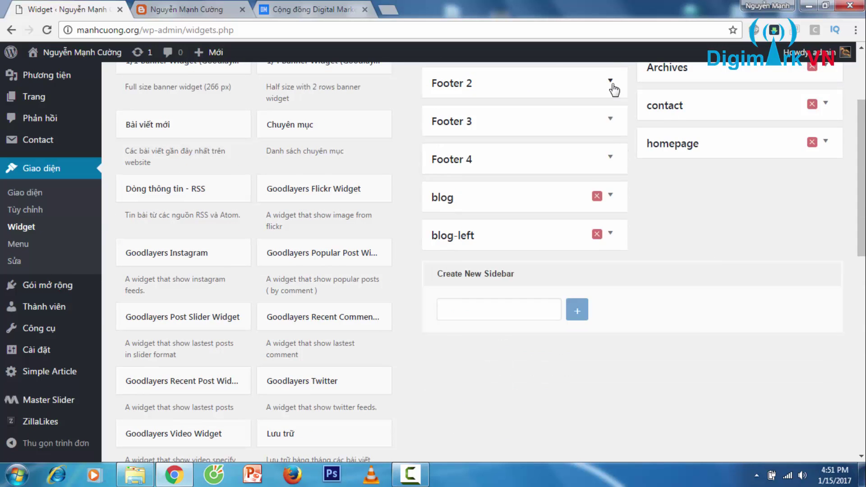
scroll(674, 280, "up", 3)
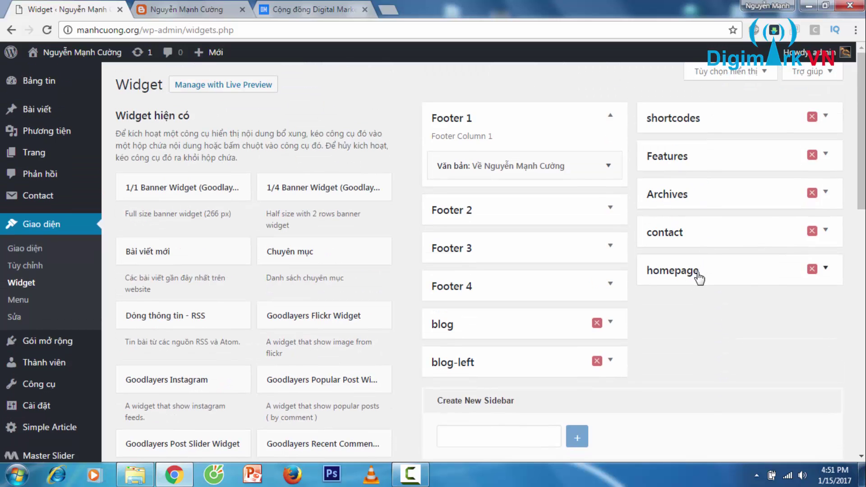
Step: Retitle the homepage sidebar's About Me widget 'Về tôi' and select its image URL
left_click(826, 269)
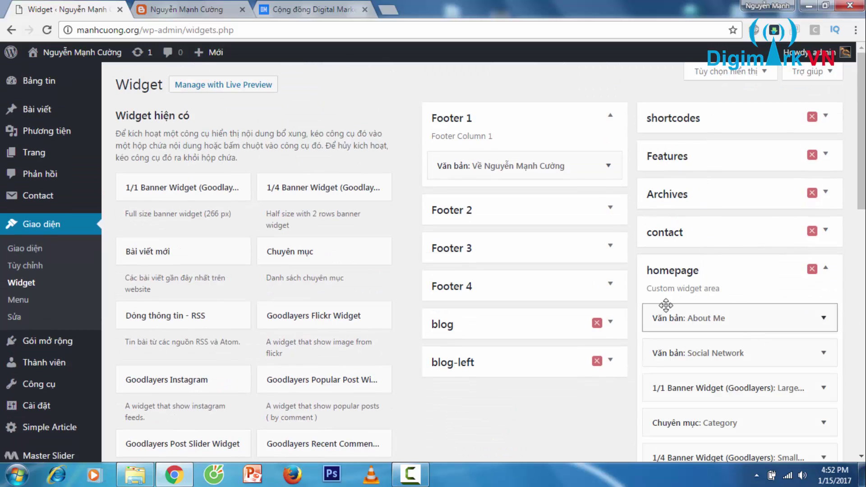
scroll(829, 270, "down", 1)
left_click(823, 255)
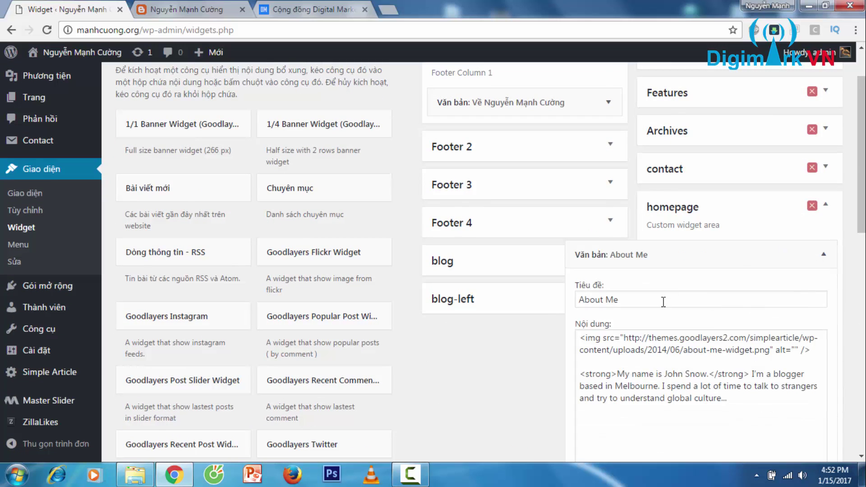
type("Về tôi")
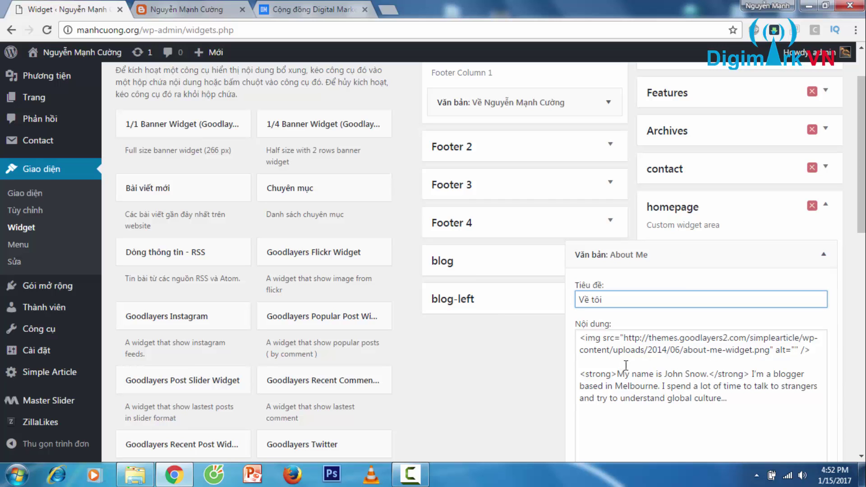
left_click(636, 348)
left_click_drag(629, 338, 780, 351)
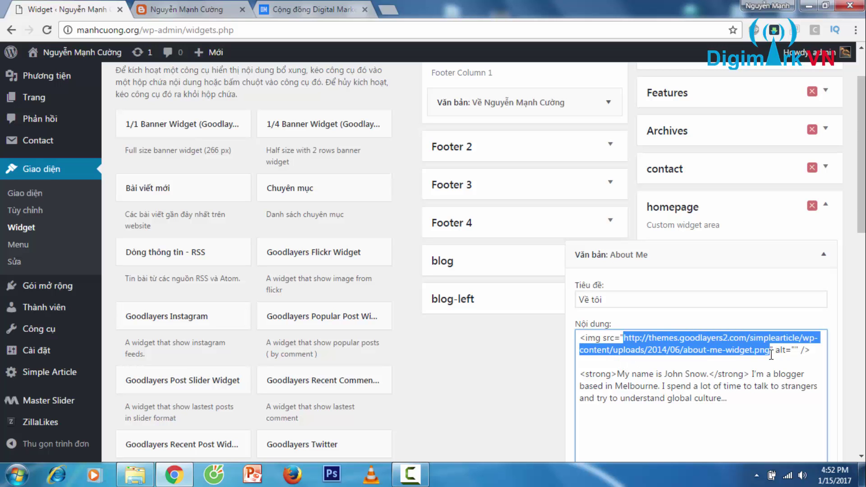
Step: Copy the DigiMark VN logo's image address from digimarkvn.com
left_click(328, 3)
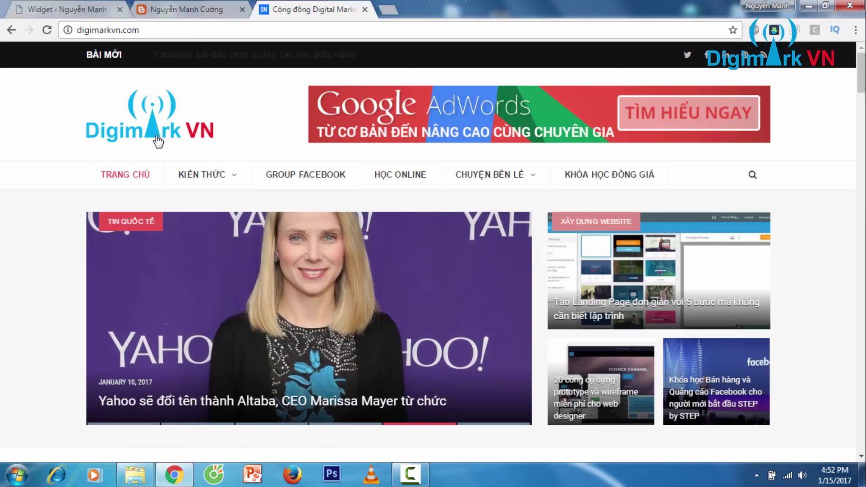
right_click(156, 136)
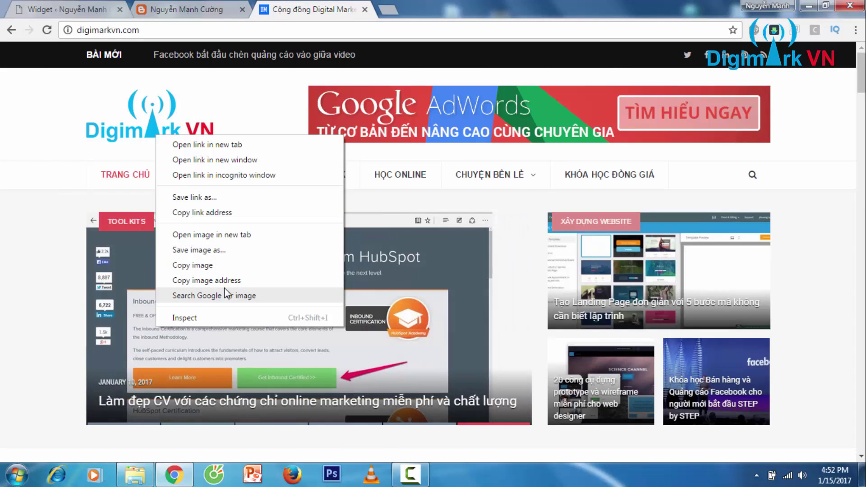
left_click(224, 282)
left_click(84, 6)
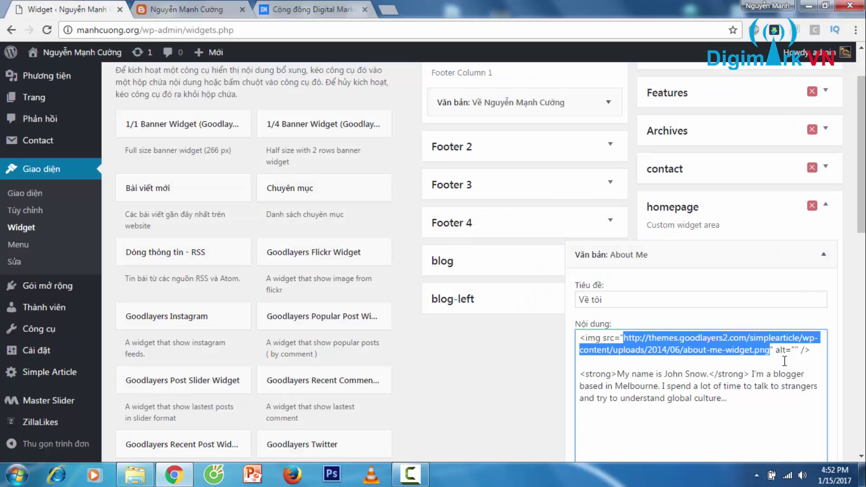
Step: Replace the widget's image URL with the digimarkVN-logo.png address and save the Về tôi widget
key("ctrl+v")
scroll(722, 367, "down", 2)
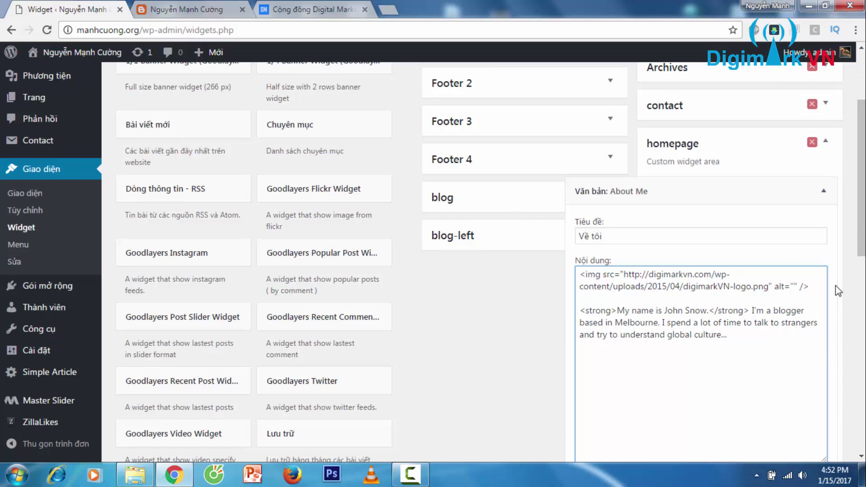
scroll(842, 239, "down", 5)
left_click(804, 319)
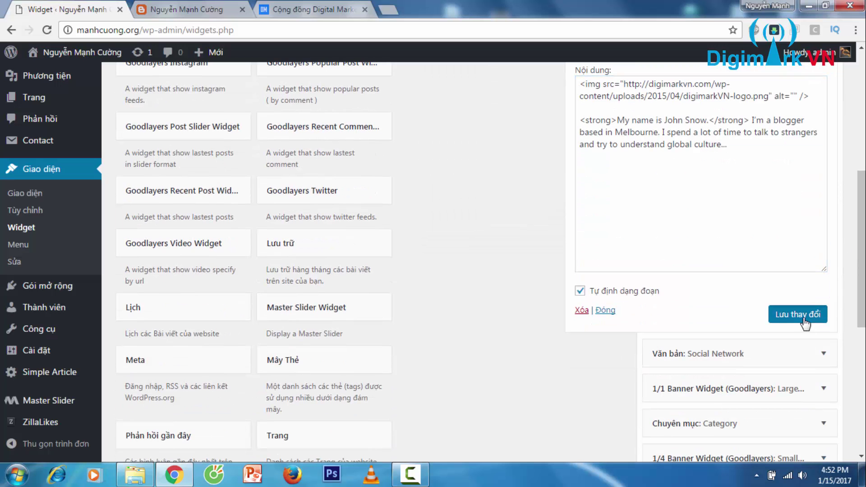
Step: Check the new logo on the front page, then expand the Social Network widget
left_click(215, 8)
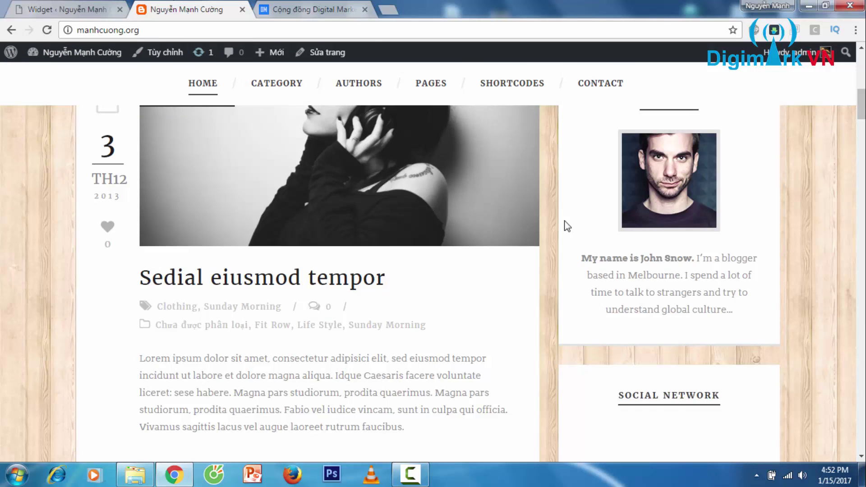
scroll(593, 287, "down", 2)
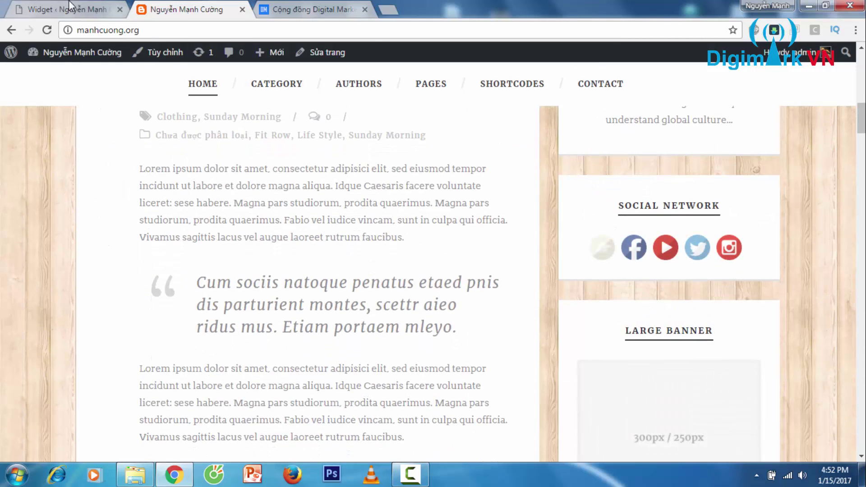
left_click(70, 6)
left_click(825, 356)
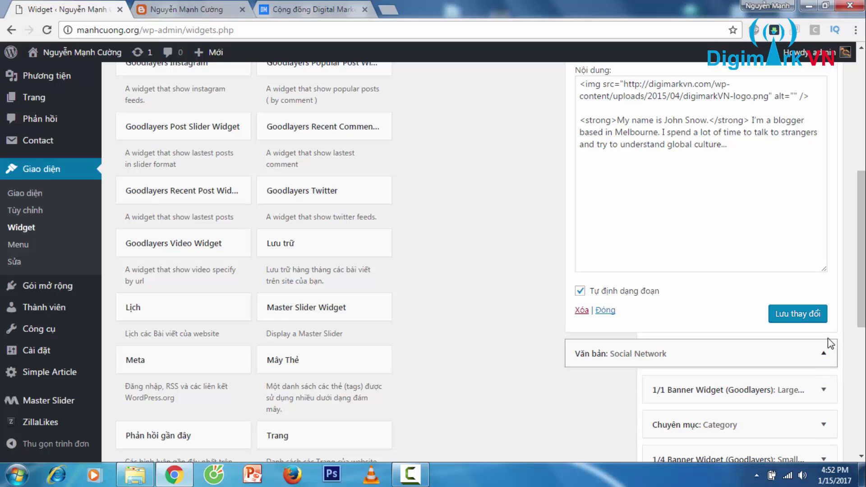
left_click(167, 8)
left_click(68, 9)
double_click(705, 96)
scroll(568, 310, "up", 7)
left_click(824, 317)
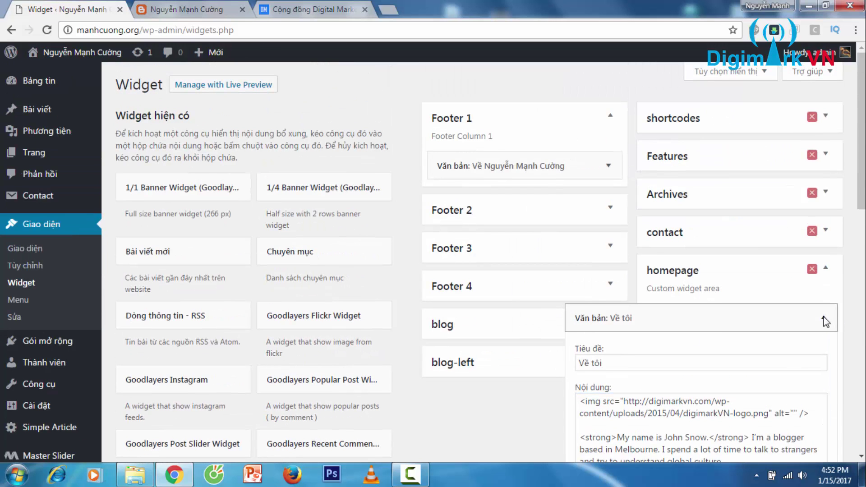
scroll(822, 335, "down", 2)
left_click(822, 290)
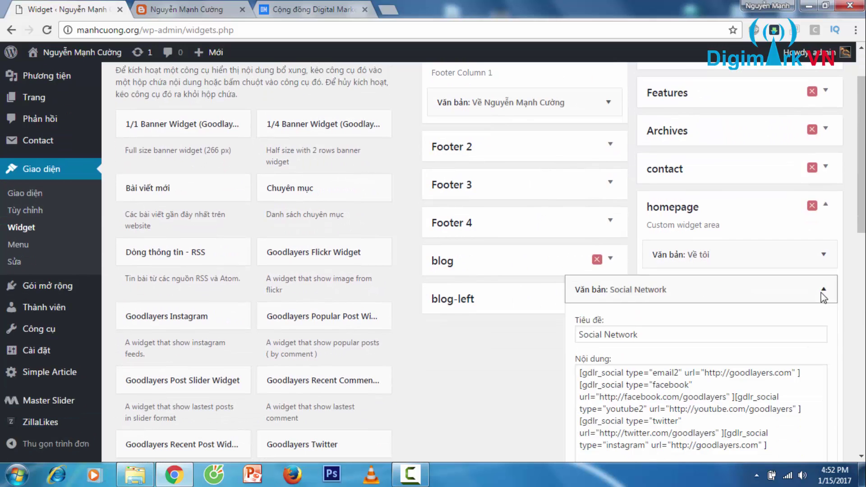
scroll(588, 313, "down", 3)
scroll(726, 272, "down", 4)
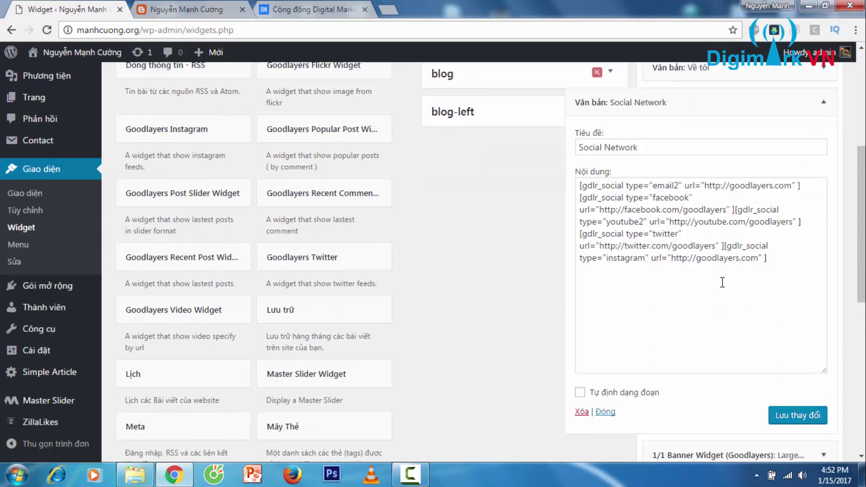
left_click(823, 325)
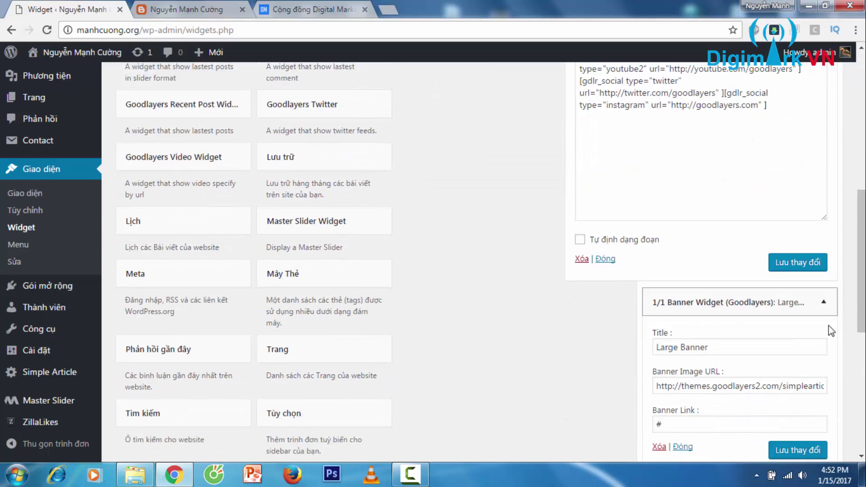
scroll(826, 316, "down", 7)
left_click(824, 196)
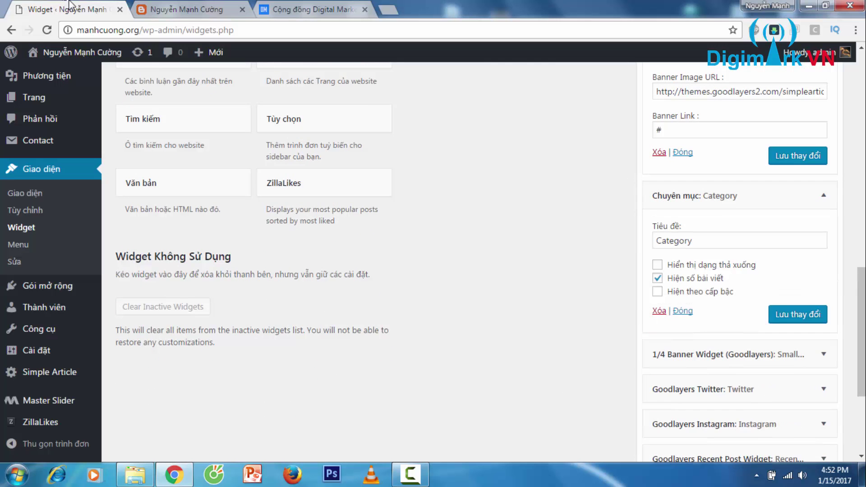
left_click(186, 10)
scroll(672, 299, "down", 5)
scroll(661, 318, "down", 5)
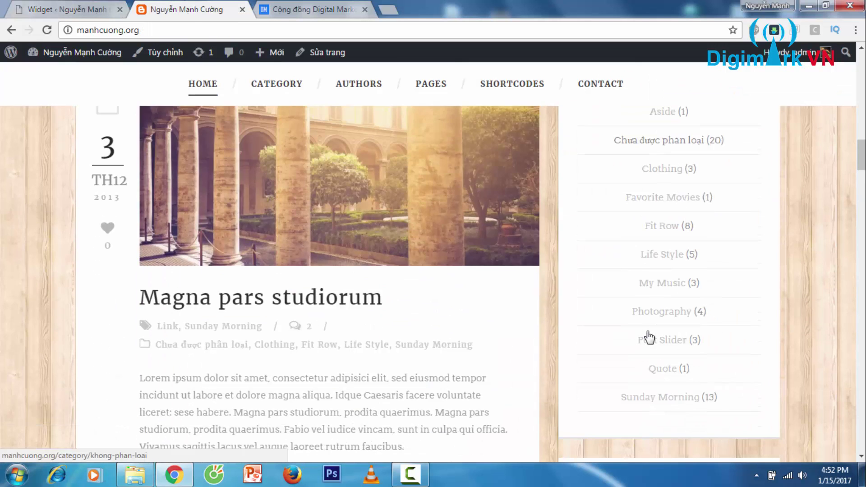
scroll(770, 346, "down", 4)
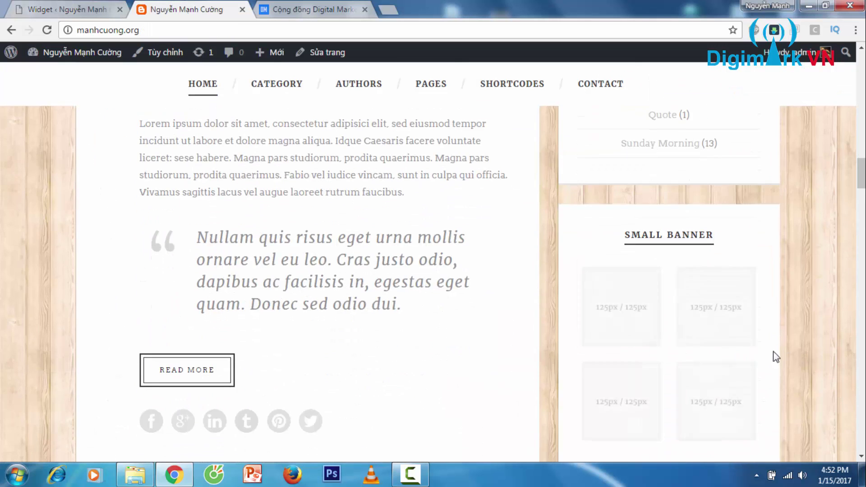
scroll(766, 342, "down", 6)
left_click_drag(650, 201, 729, 207)
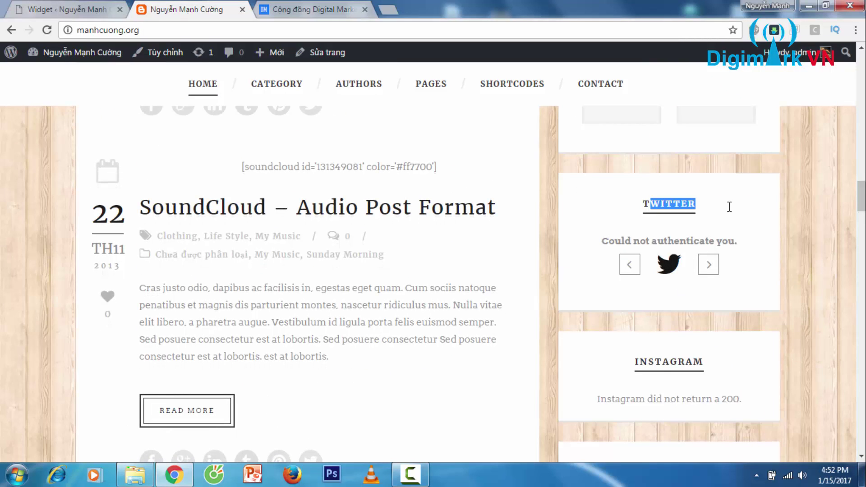
left_click_drag(633, 366, 800, 365)
scroll(801, 364, "down", 4)
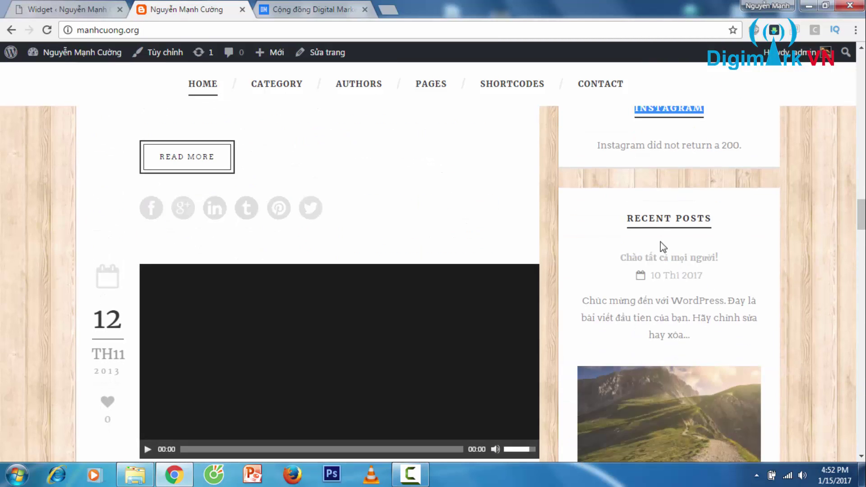
left_click(8, 5)
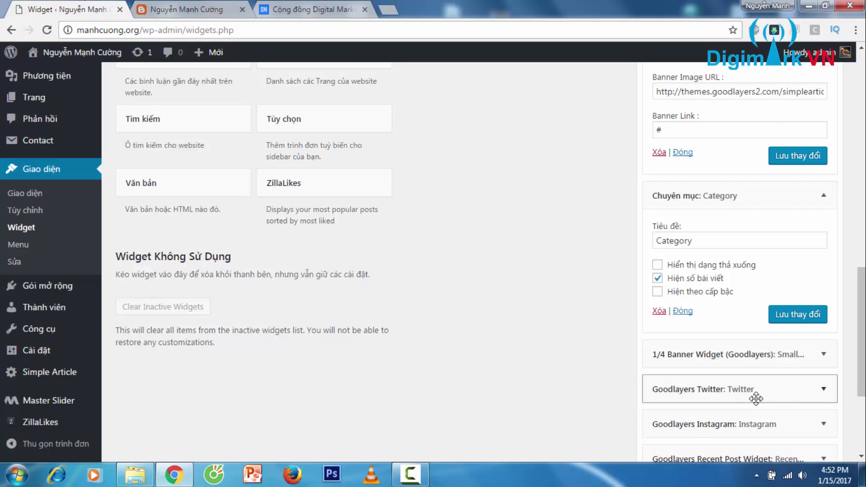
Step: Delete the Goodlayers Twitter and Instagram widgets from the homepage sidebar
scroll(817, 396, "down", 3)
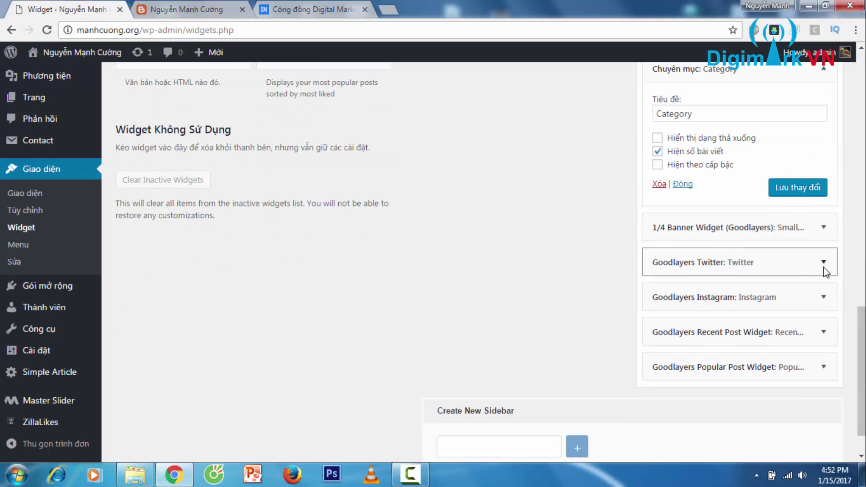
left_click(767, 267)
scroll(635, 415, "down", 3)
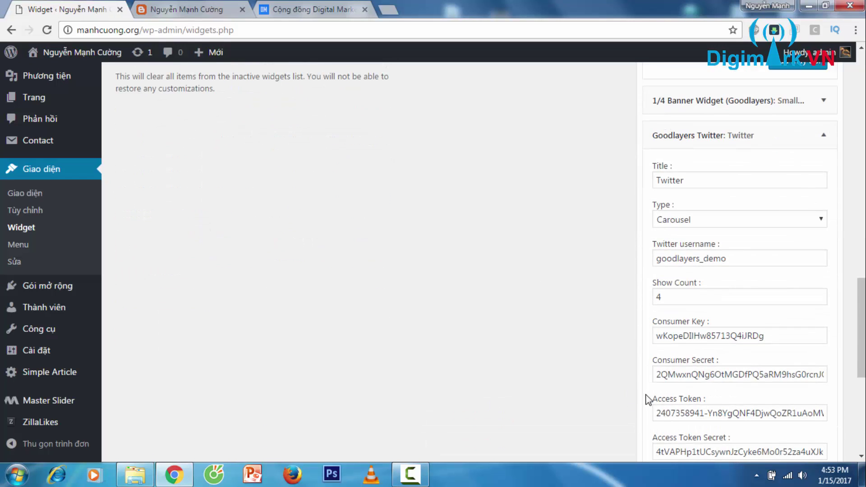
scroll(647, 395, "down", 4)
left_click(658, 322)
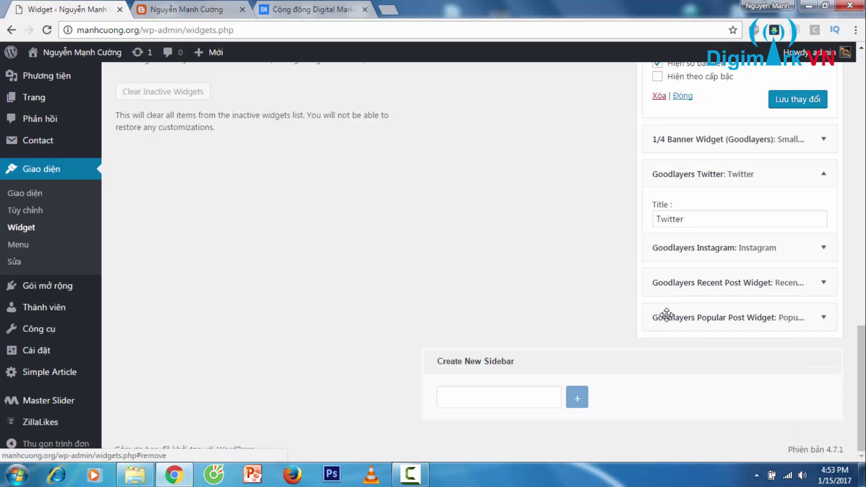
left_click(822, 249)
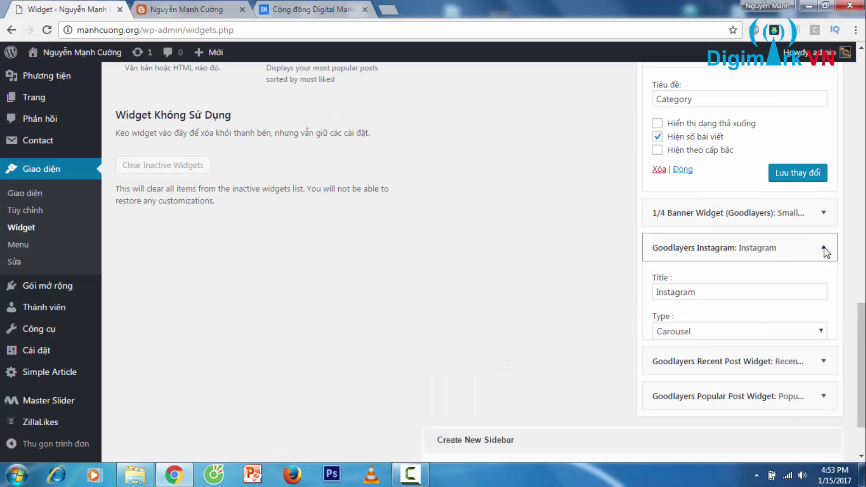
scroll(651, 375, "down", 4)
left_click(658, 323)
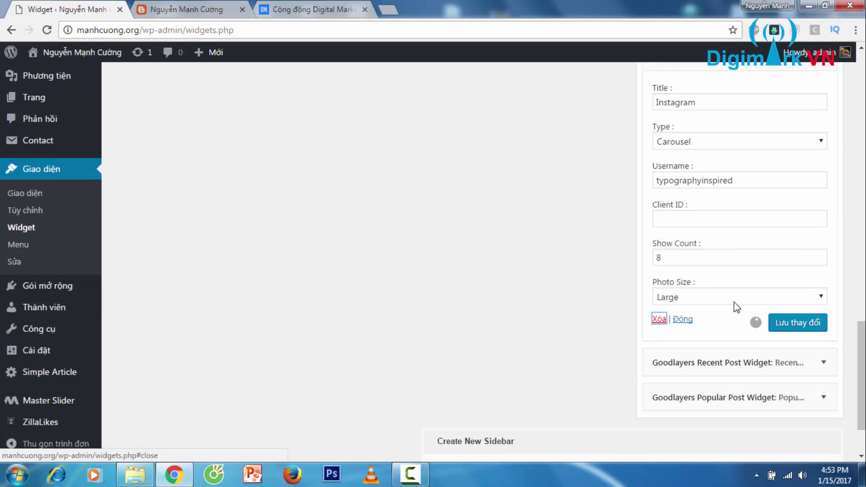
Step: Save the Category and Text widgets, then reload the live site homepage
left_click(810, 215)
scroll(811, 221, "up", 7)
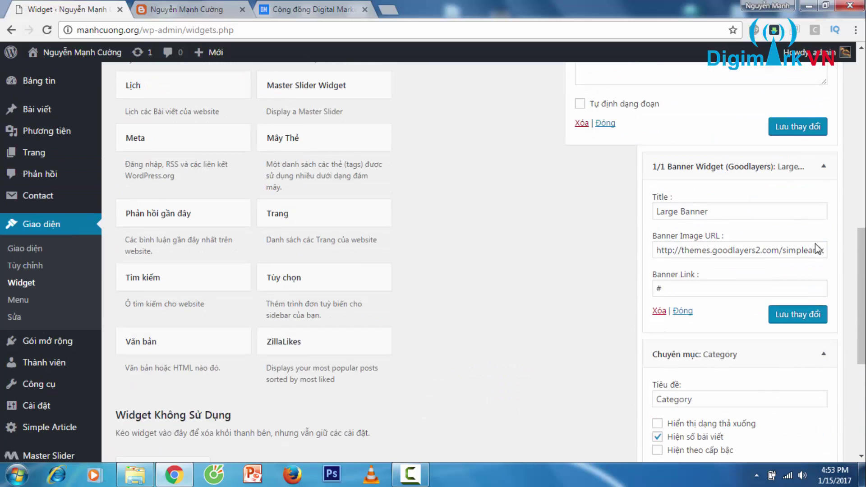
left_click(805, 179)
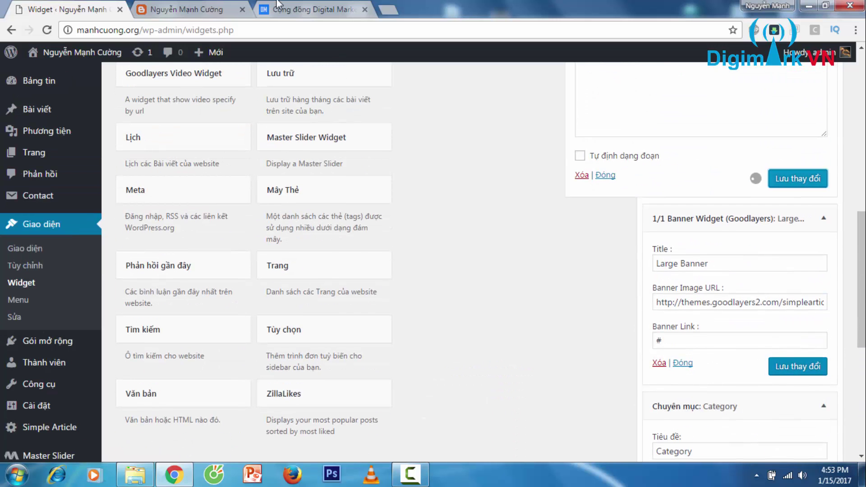
left_click(189, 9)
key("F5")
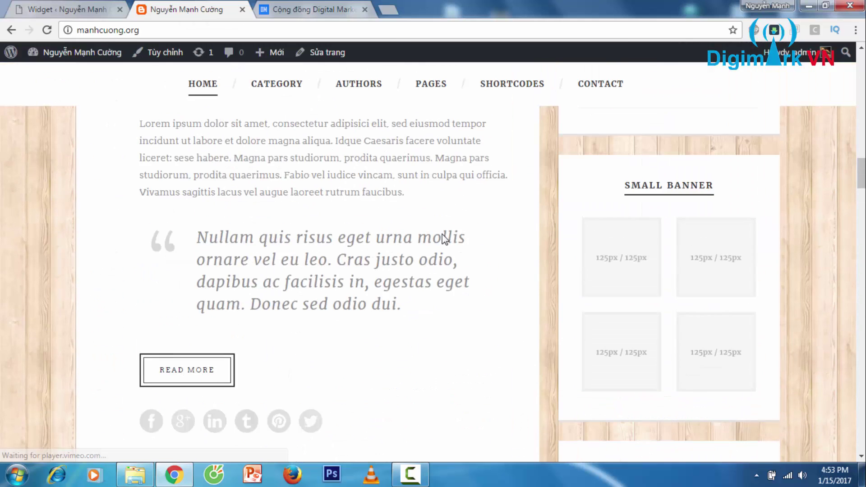
Step: Inspect the Về tôi heading and about text on the live homepage, then return to widgets admin
scroll(622, 270, "up", 15)
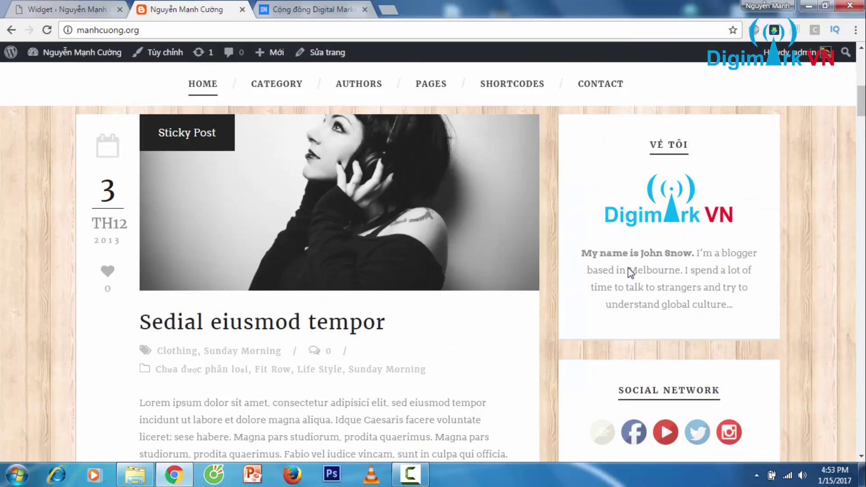
left_click_drag(648, 164, 690, 164)
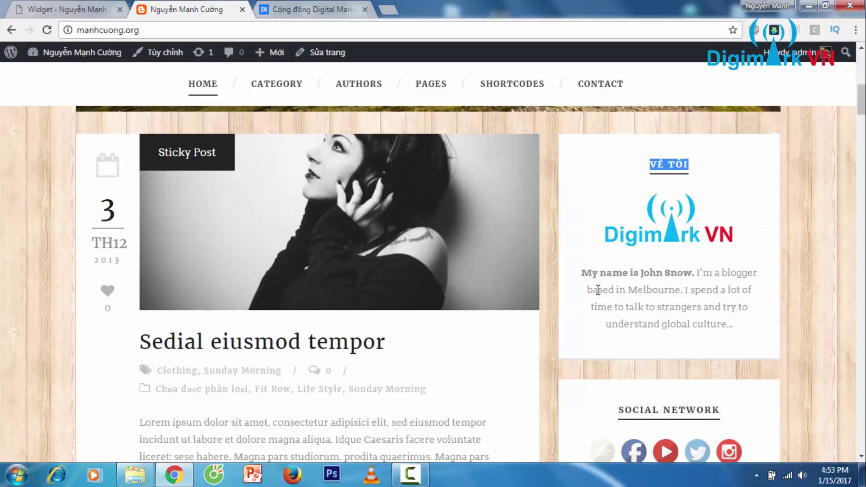
left_click_drag(597, 289, 702, 321)
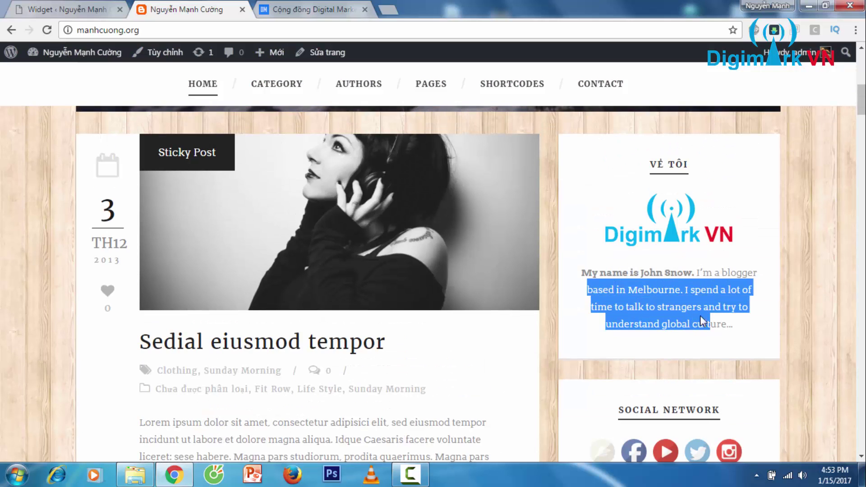
left_click(68, 9)
scroll(827, 239, "up", 5)
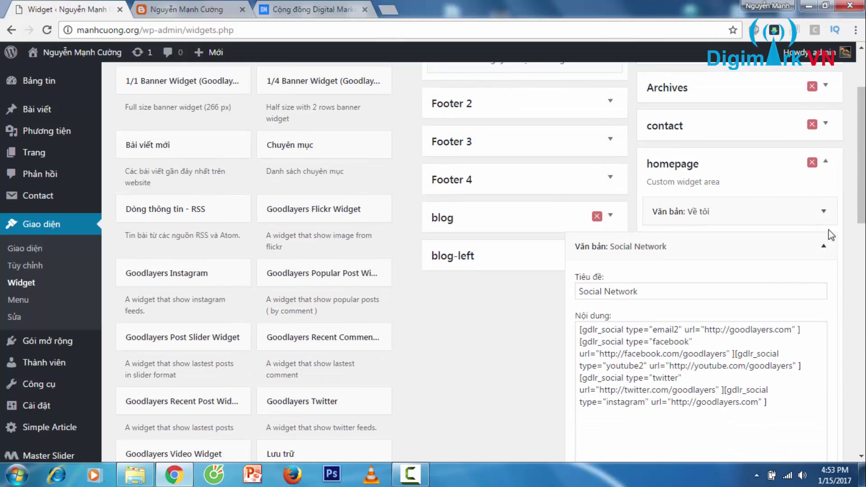
Step: Collapse the Social Network, 1/1 Banner and Category widgets and the homepage sidebar; expand contact
left_click(825, 248)
left_click(827, 281)
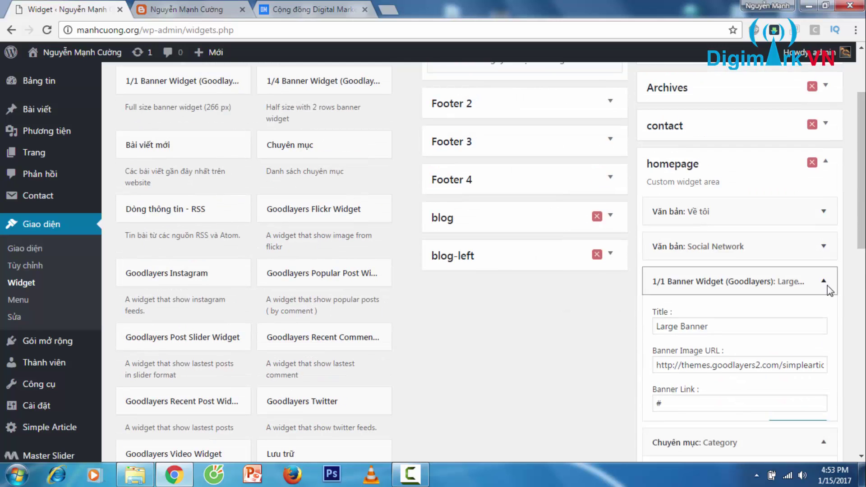
left_click(823, 316)
left_click(823, 317)
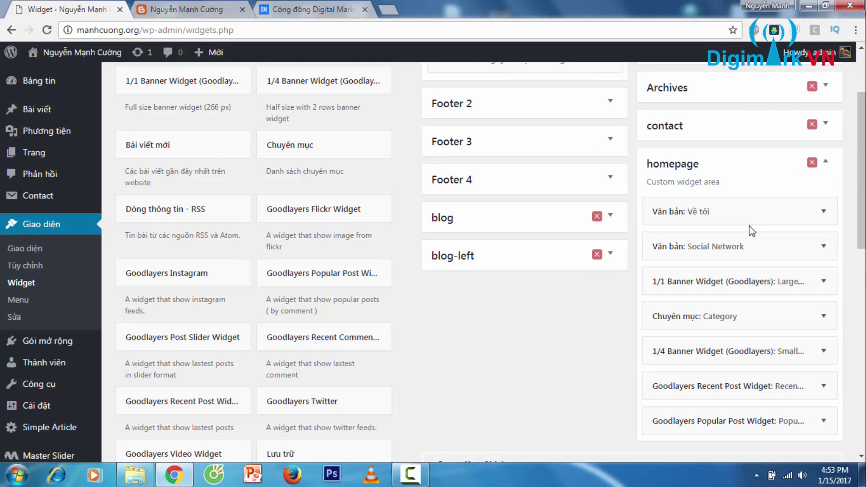
left_click(826, 162)
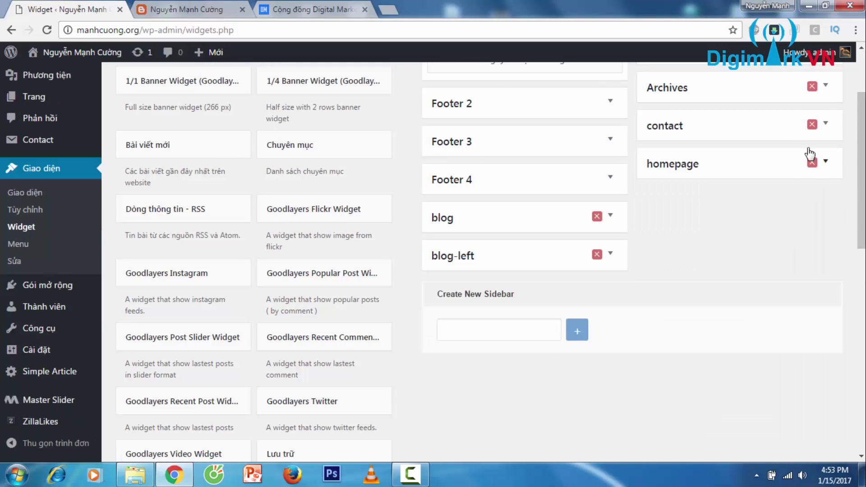
left_click(826, 125)
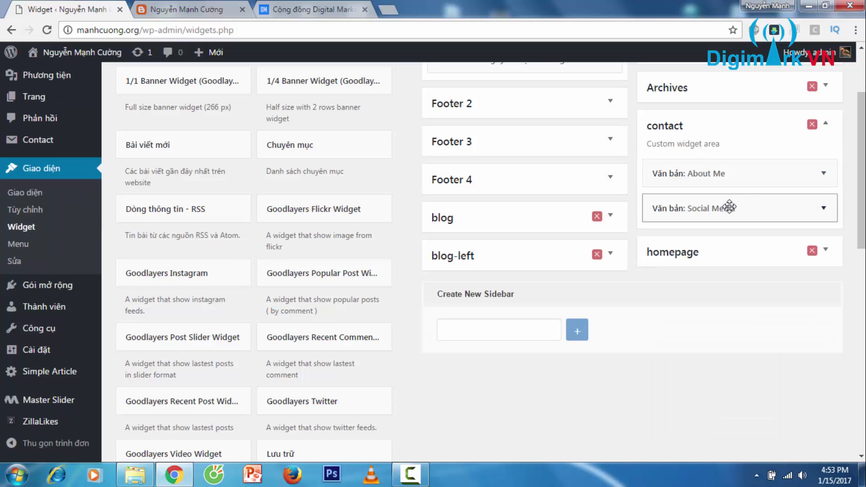
Step: View the live Contact page sidebar, then return to the widgets admin page
left_click(206, 5)
left_click(614, 93)
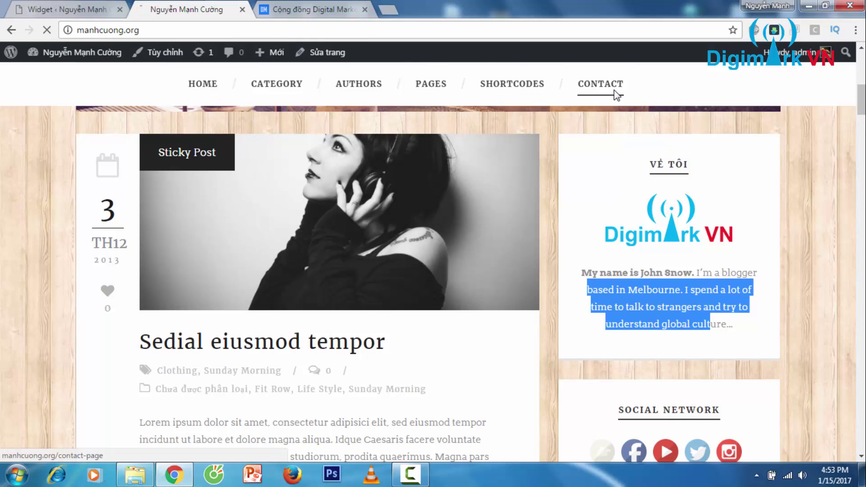
scroll(638, 275, "down", 4)
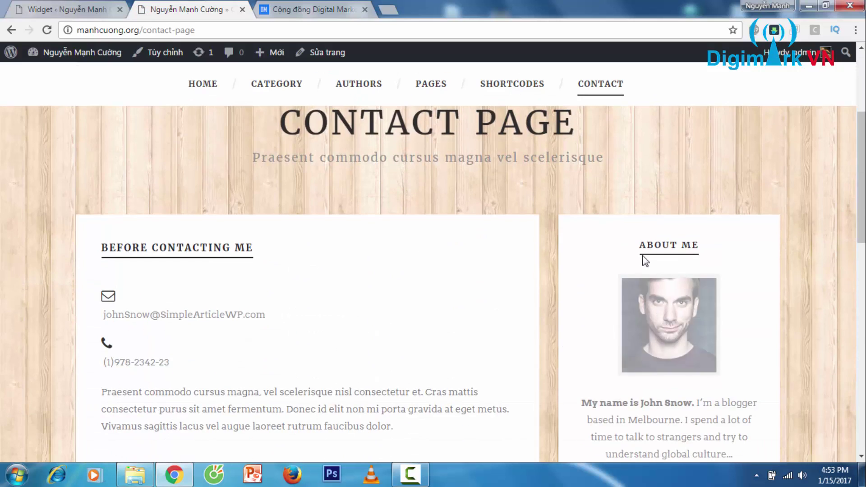
scroll(639, 275, "down", 7)
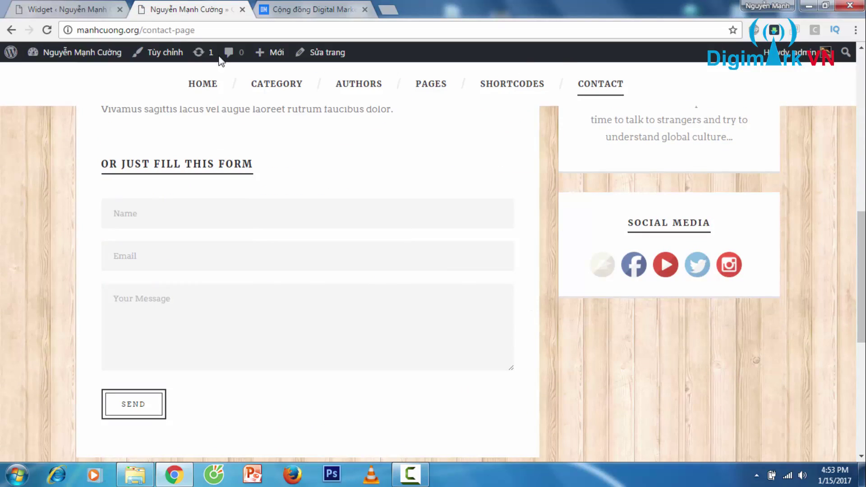
left_click(71, 4)
scroll(767, 205, "up", 2)
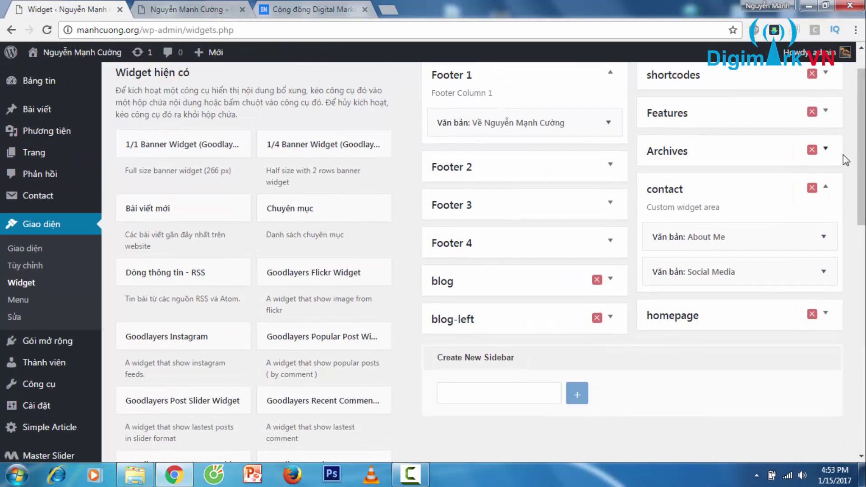
Step: Expand the blog sidebar to review its six widgets, then collapse blog and contact
scroll(844, 189, "up", 1)
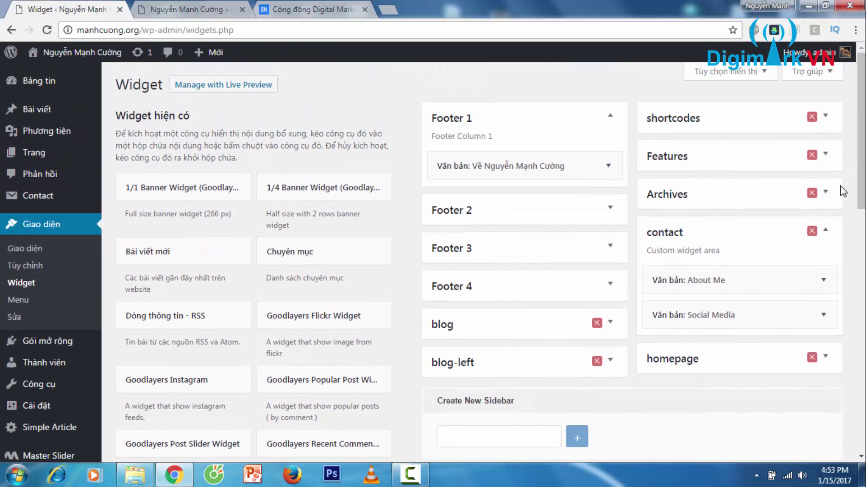
left_click(610, 322)
scroll(615, 334, "down", 4)
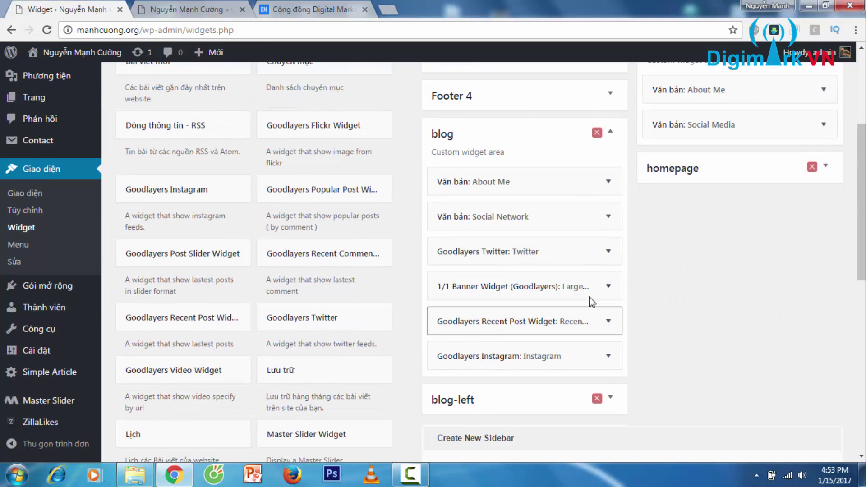
left_click(610, 134)
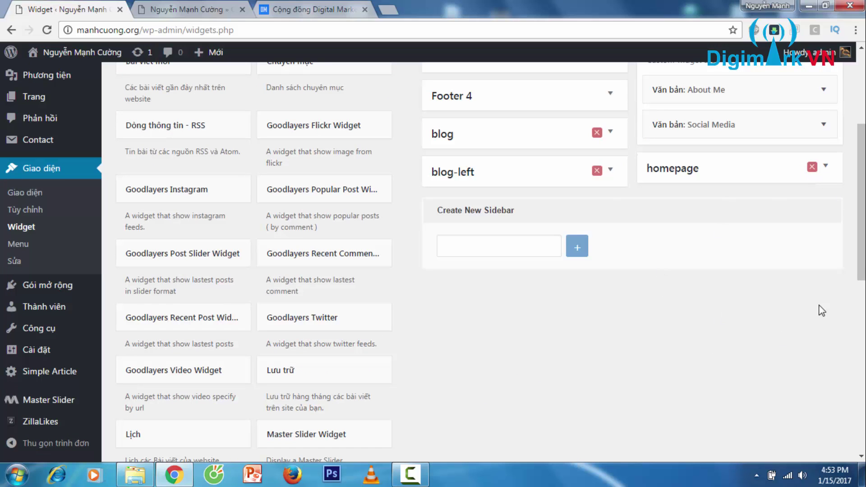
scroll(860, 270, "up", 4)
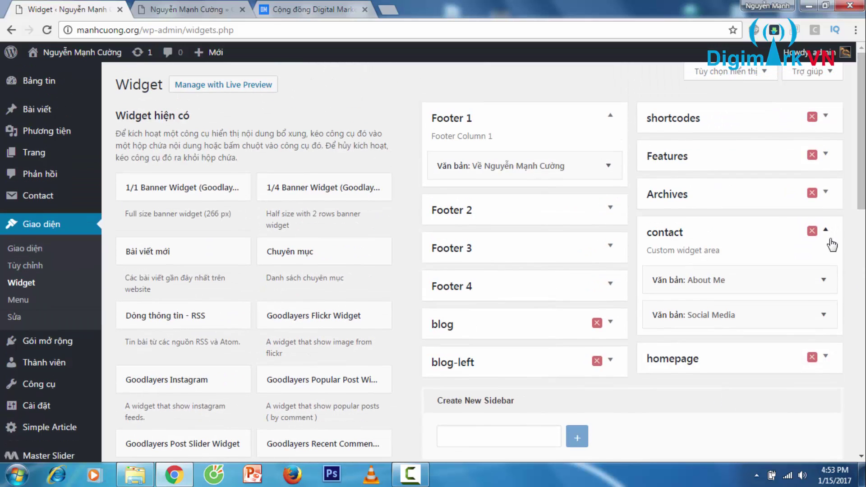
left_click(826, 230)
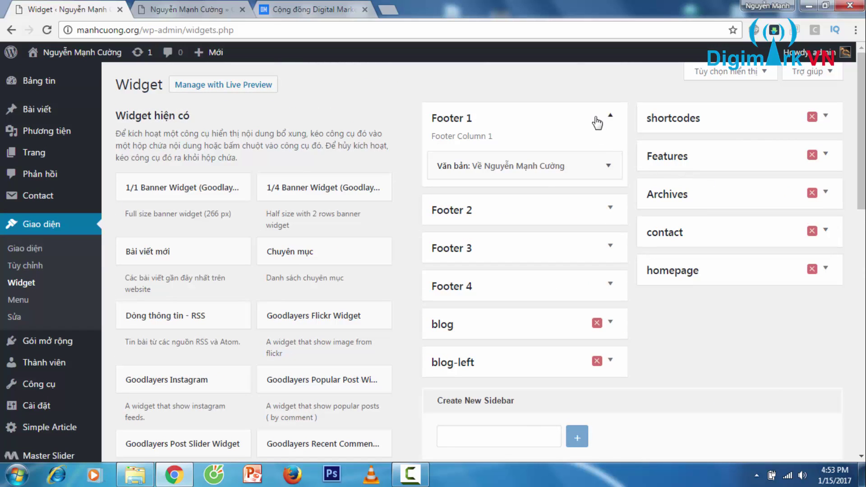
Step: Collapse the Footer 1 sidebar, then select an item at the bottom of the screen
left_click(613, 116)
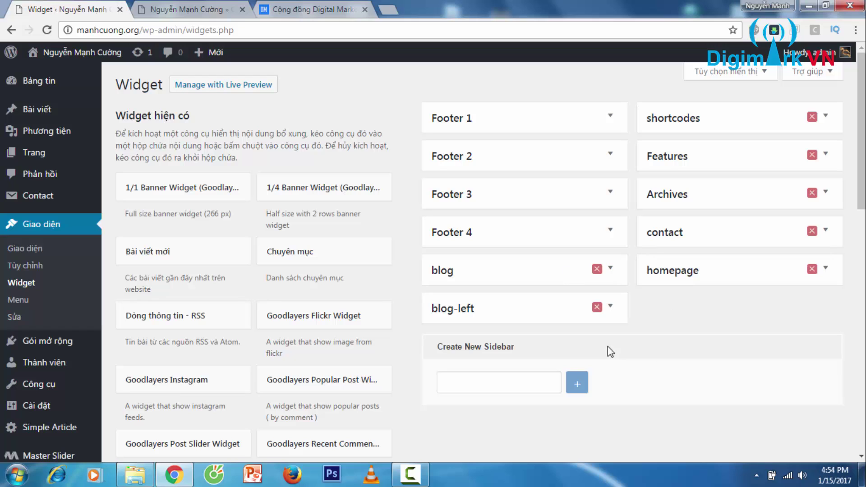
mouse_move(420, 481)
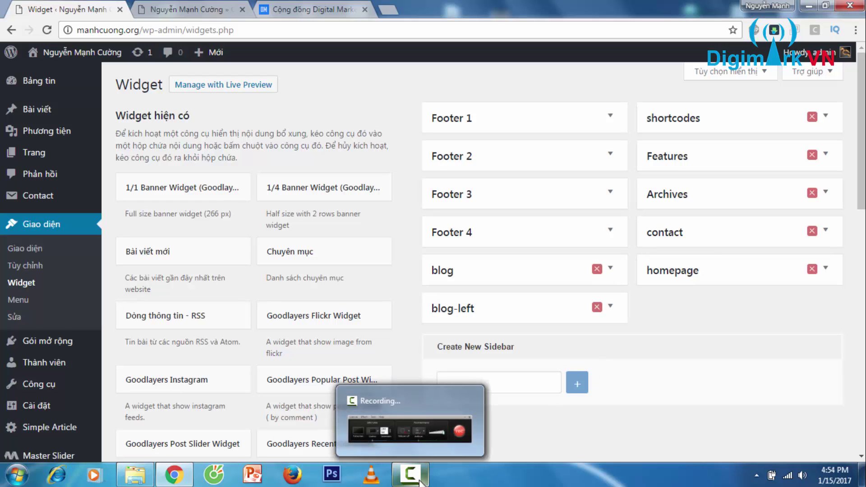
left_click(420, 481)
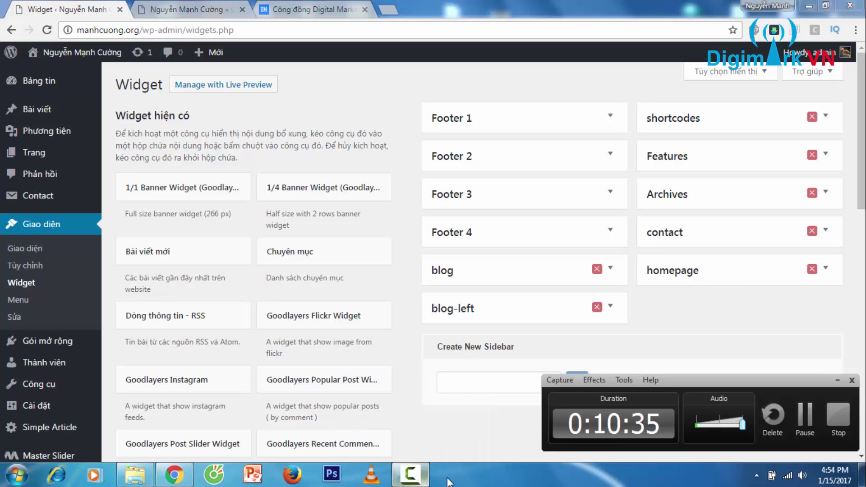